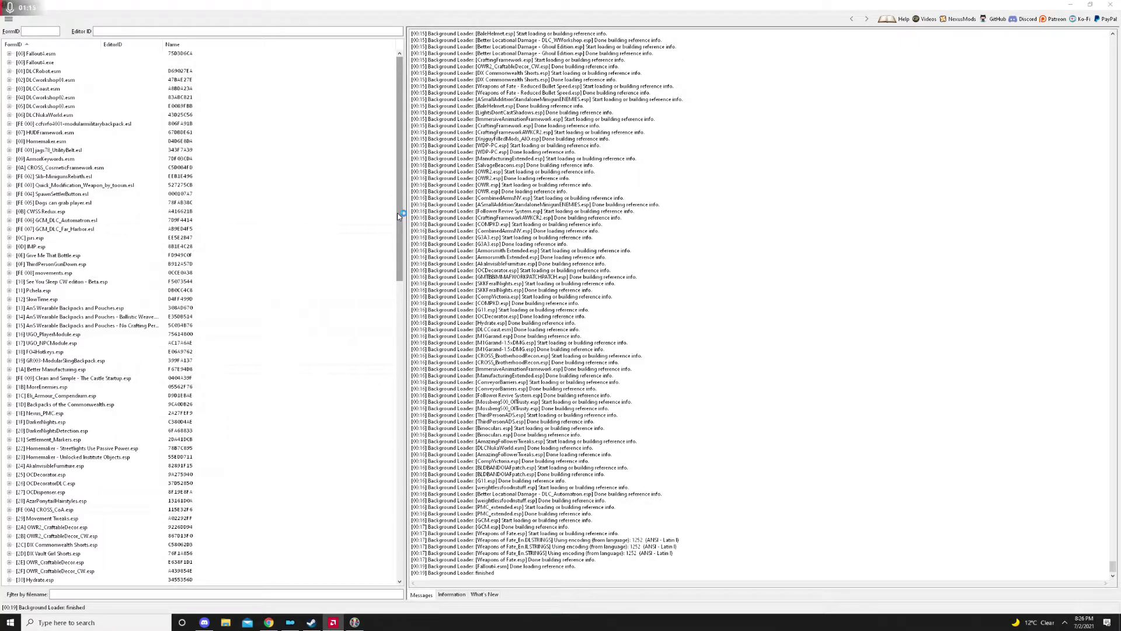
Locate the G11.esp plugin in the load order and expand it to list its record groups
left_click_drag(400, 200, 400, 496)
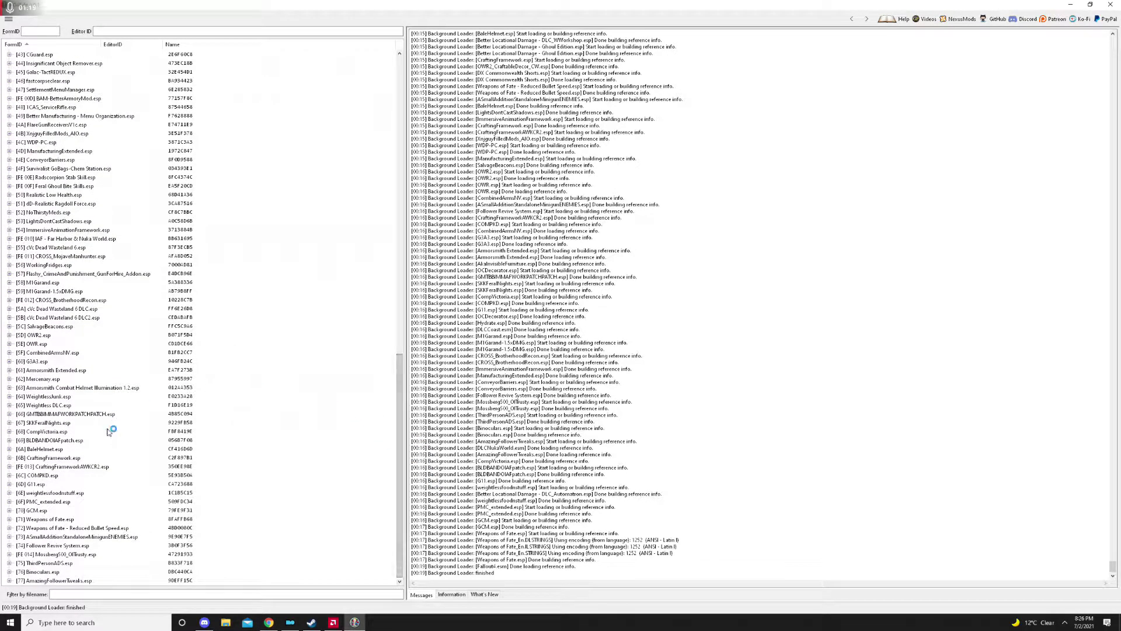
left_click(74, 485)
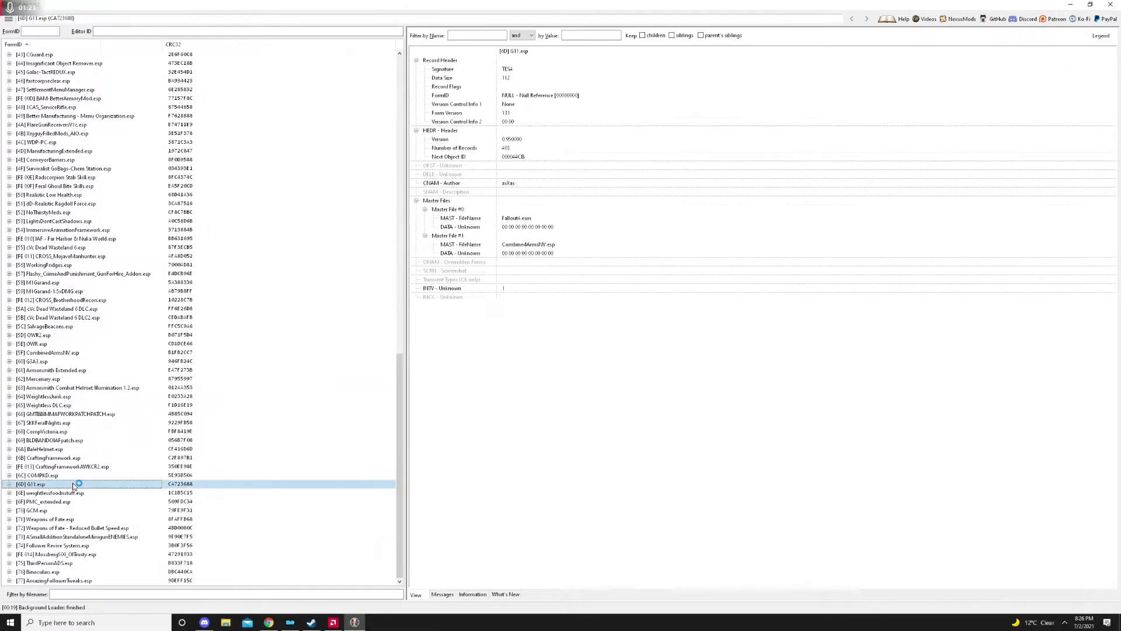
left_click(9, 484)
scroll(118, 446, "down", 4)
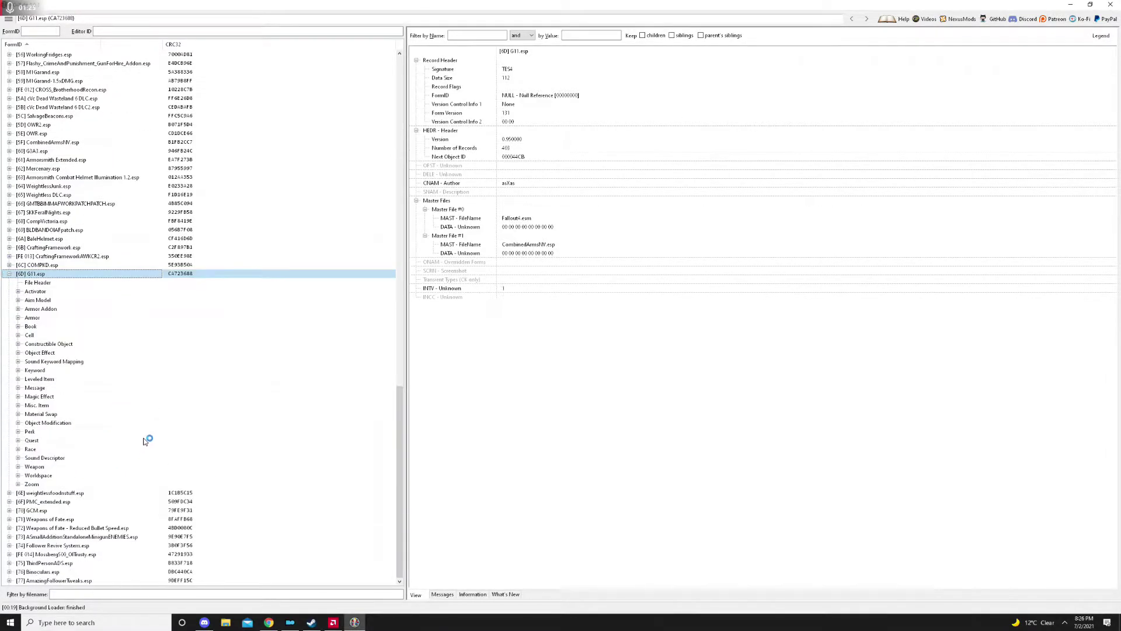
Add jsrs.esp as a master file of the G11.esp plugin
right_click(46, 276)
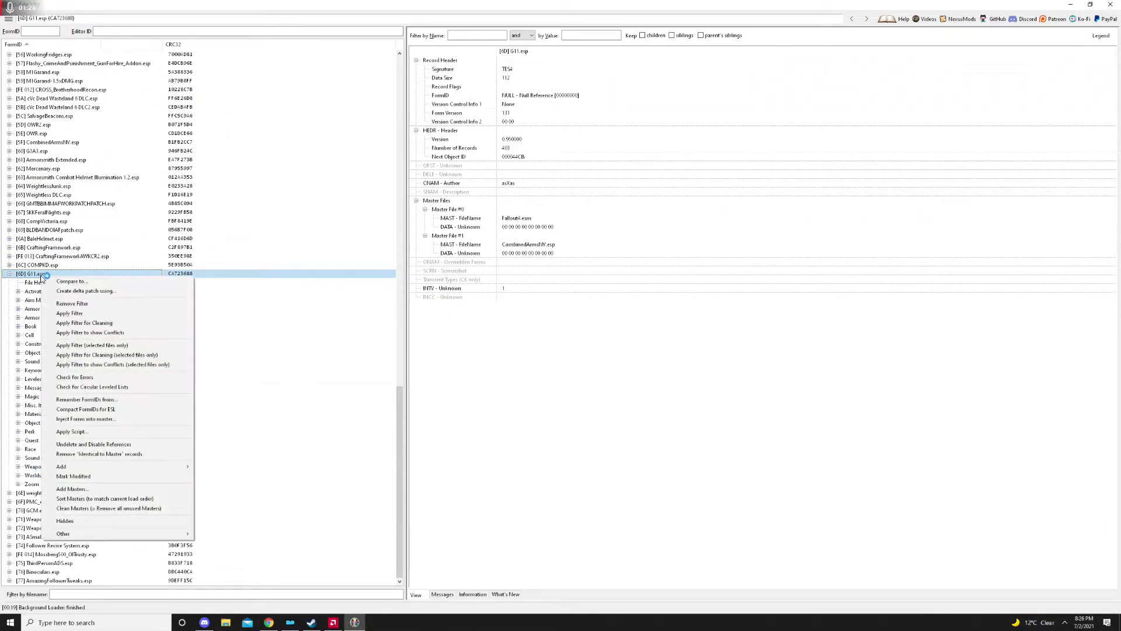
left_click(117, 489)
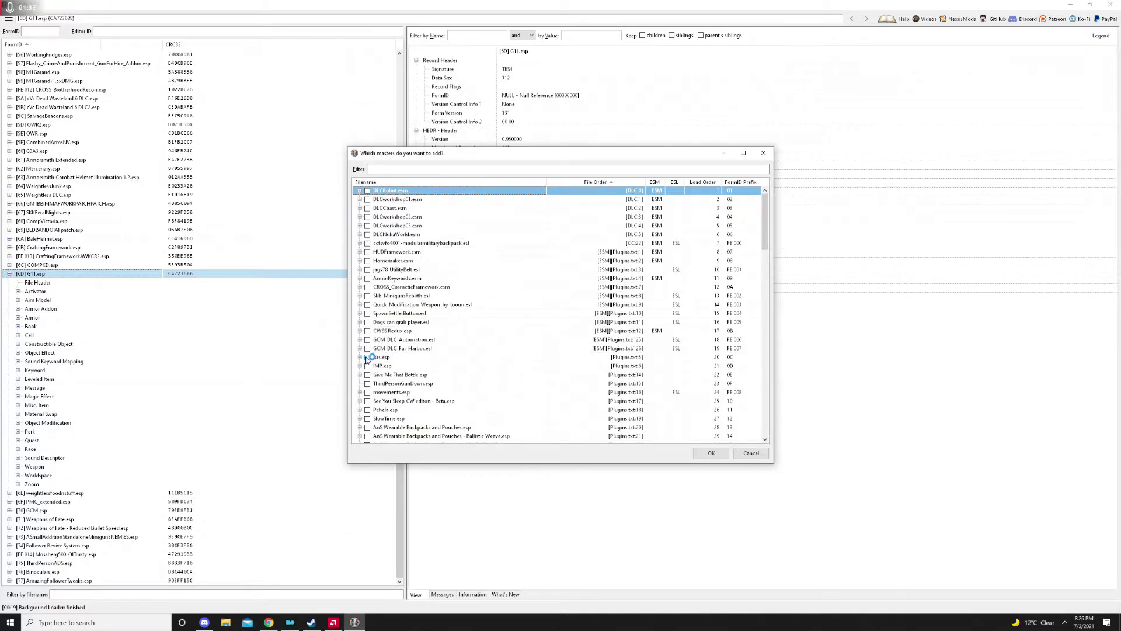
left_click(367, 358)
left_click(712, 454)
left_click(627, 360)
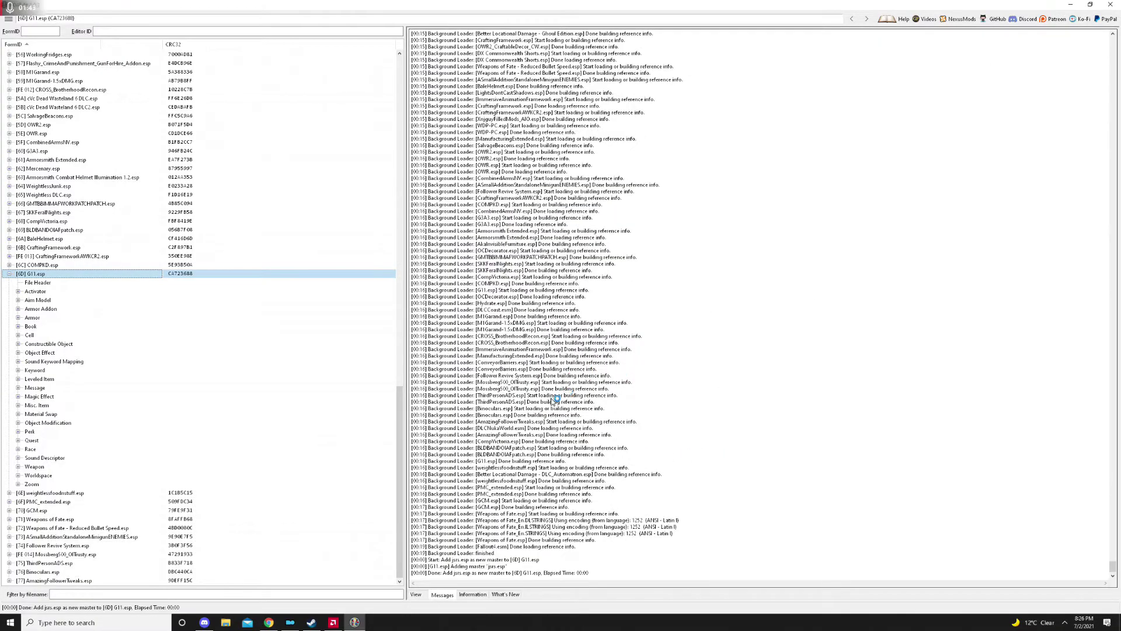
Open the base G11 weapon record (HK G11 K2) in G11.esp and add a blank entry to its keyword list
left_click(18, 466)
scroll(145, 439, "down", 1)
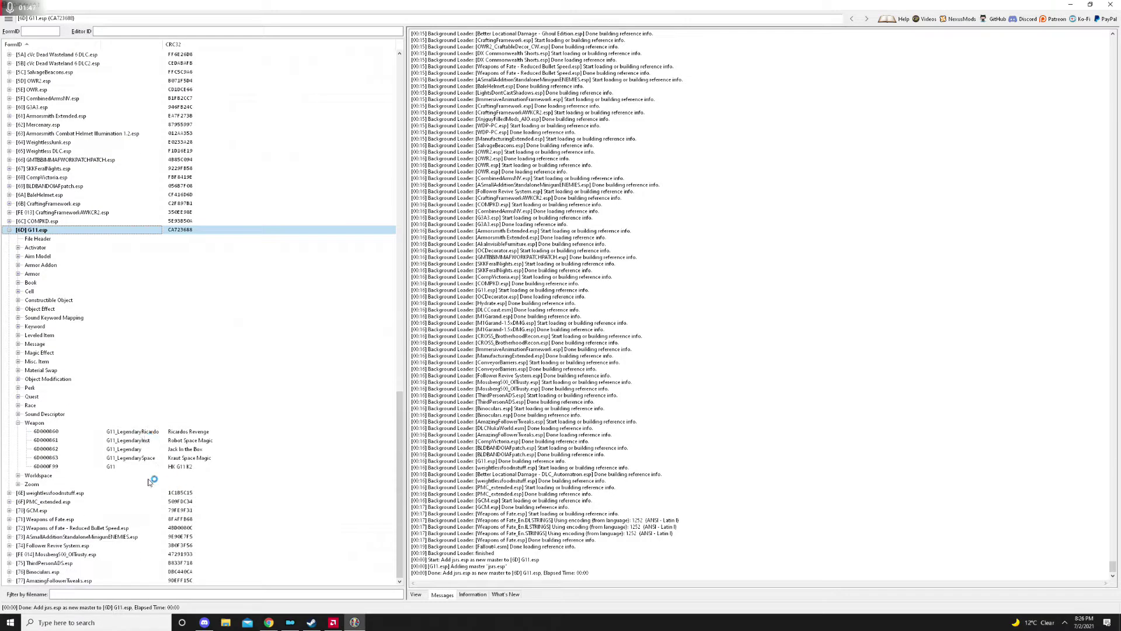
left_click(111, 466)
left_click(535, 386)
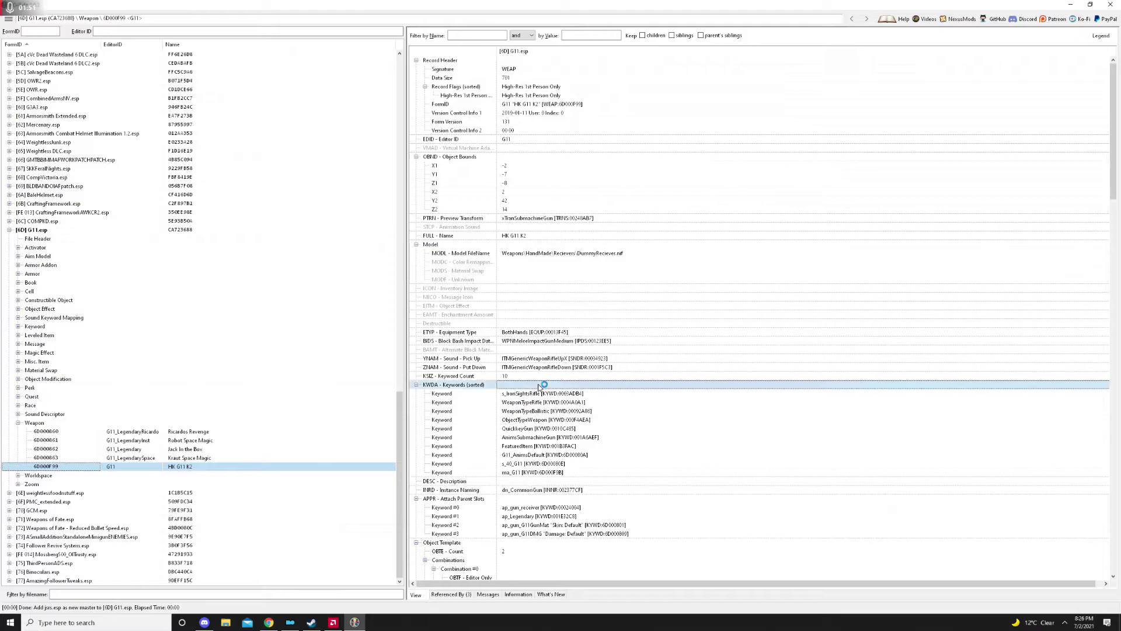
right_click(518, 386)
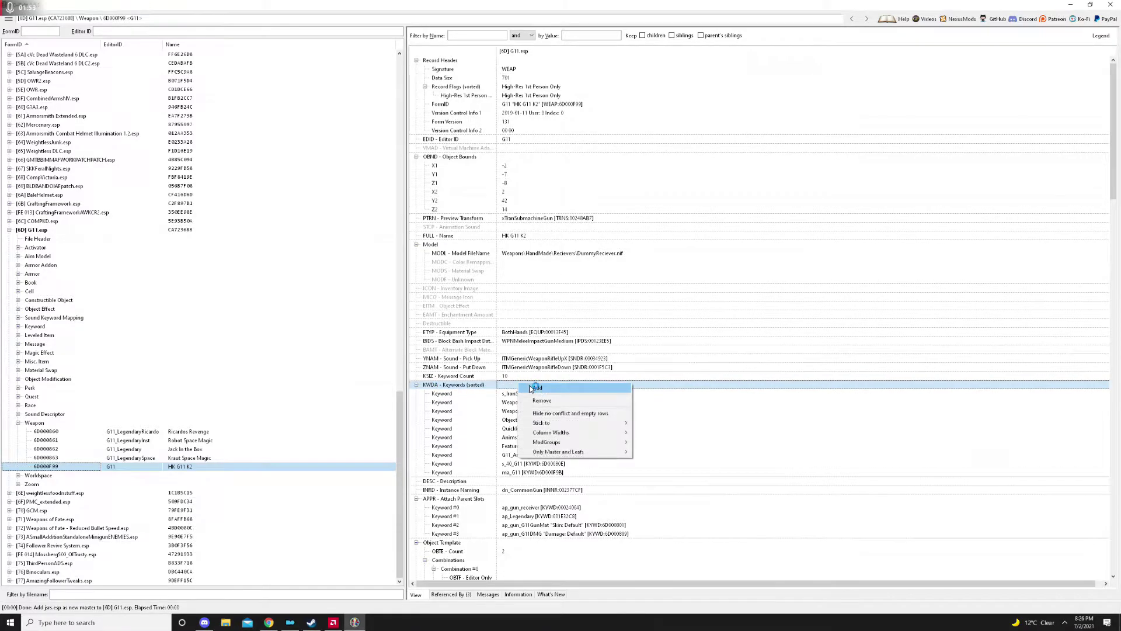
left_click(537, 388)
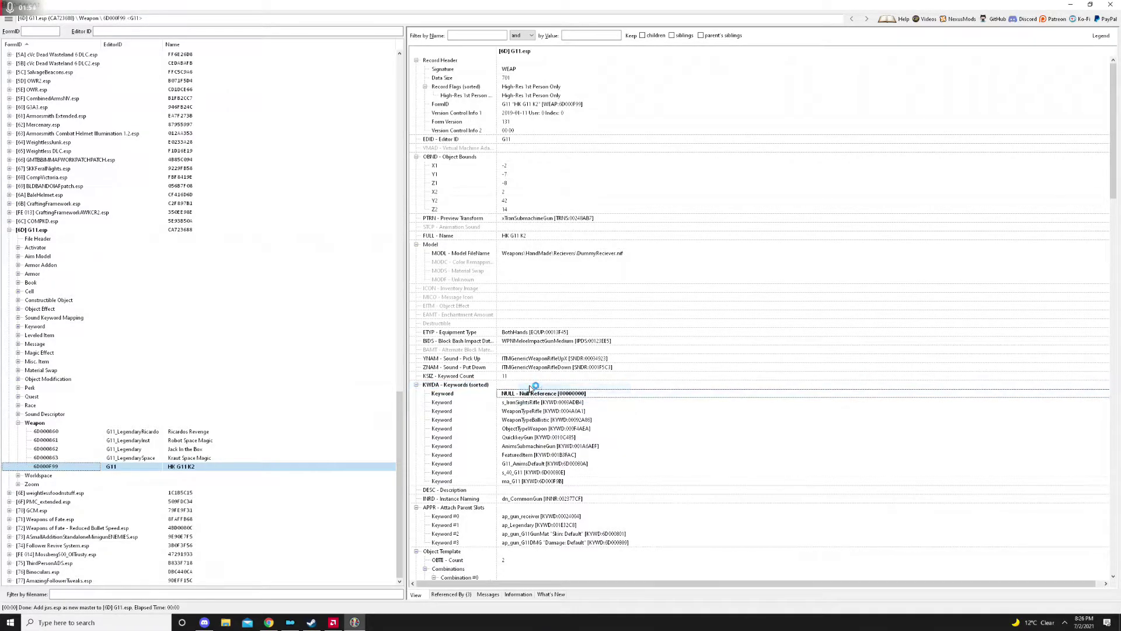
left_click(658, 377)
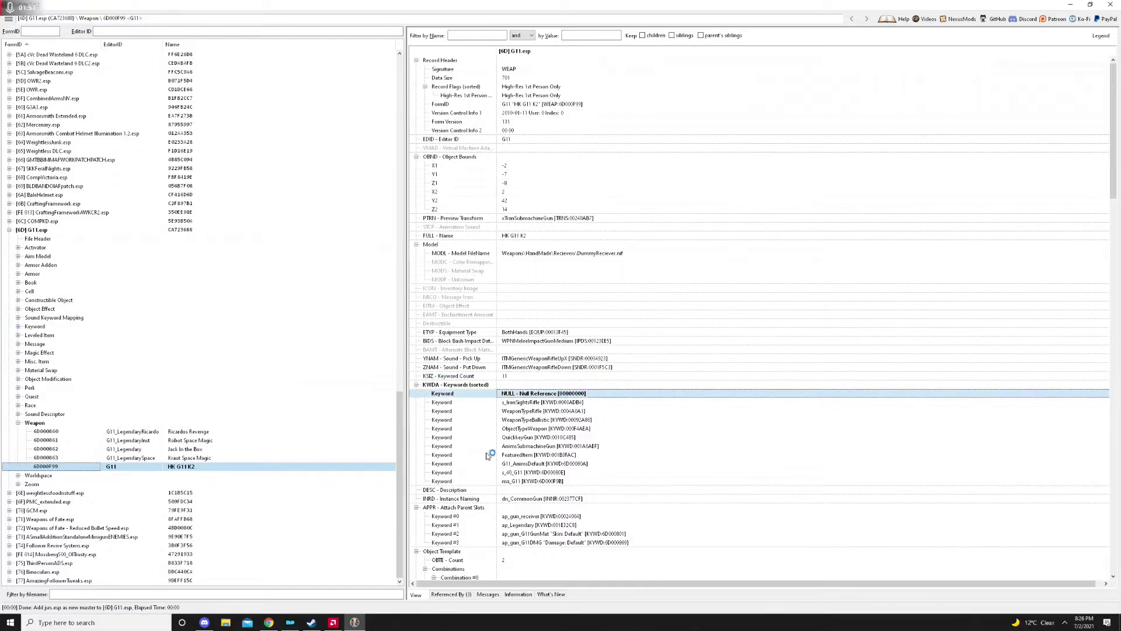
Examine the Keyword records in jsrs.esp for the available JSRS weapon sound keywords
left_click_drag(398, 444, 397, 115)
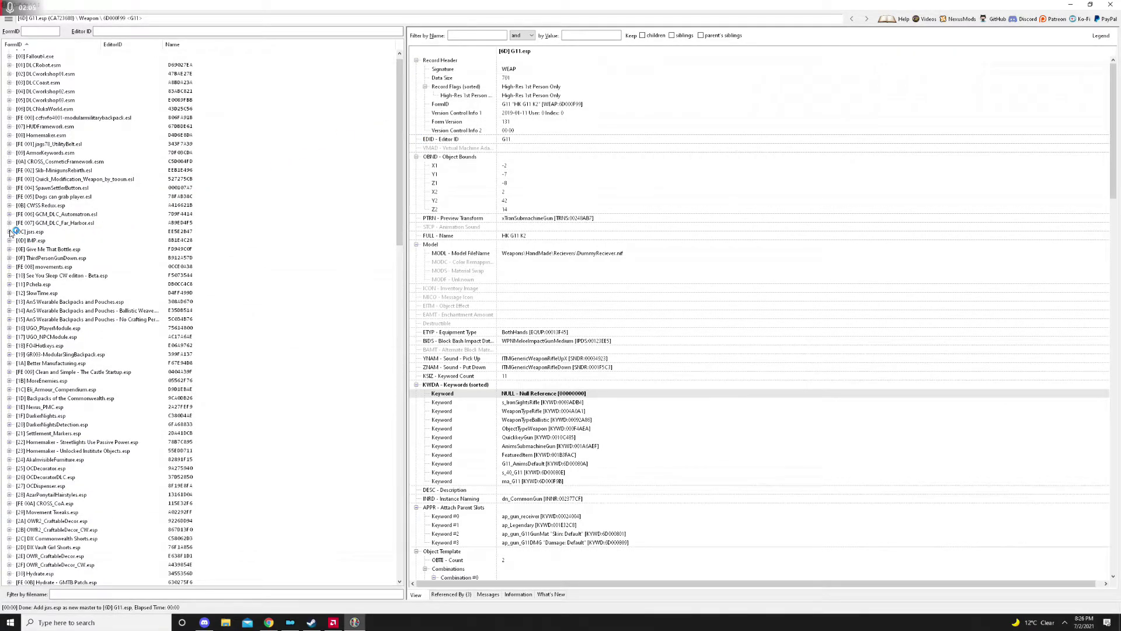
left_click(10, 232)
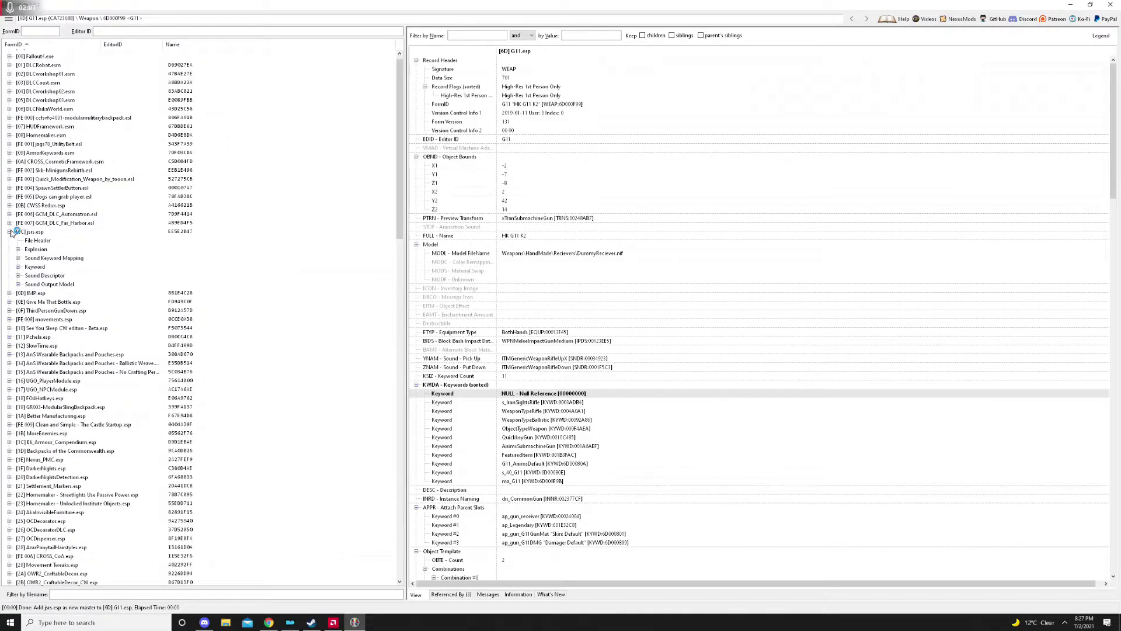
left_click(18, 267)
scroll(150, 290, "down", 3)
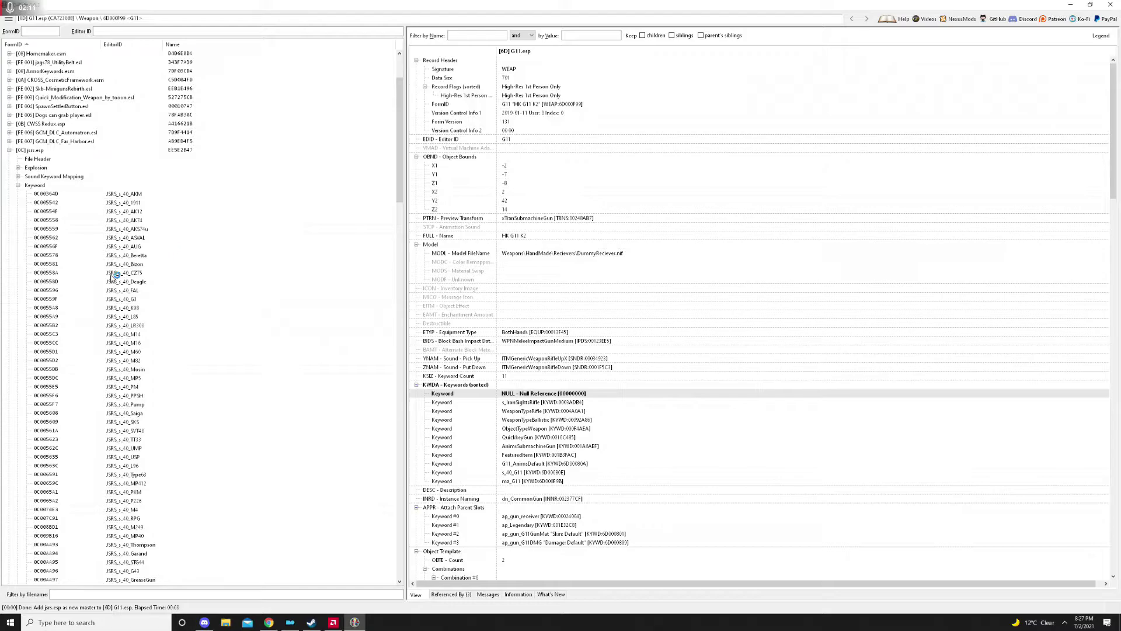
scroll(160, 275, "down", 4)
scroll(133, 327, "down", 6)
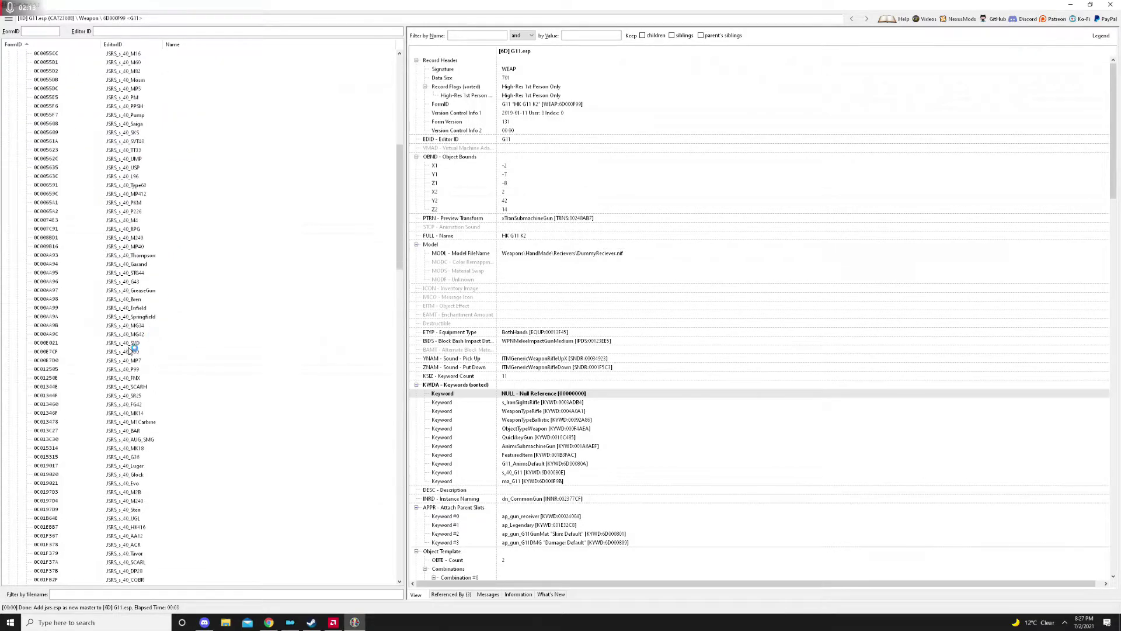
scroll(140, 378, "down", 6)
Set the blank keyword entry of the G11 weapon record to JSRS_s_40_P90
left_click_drag(399, 266, 363, 495)
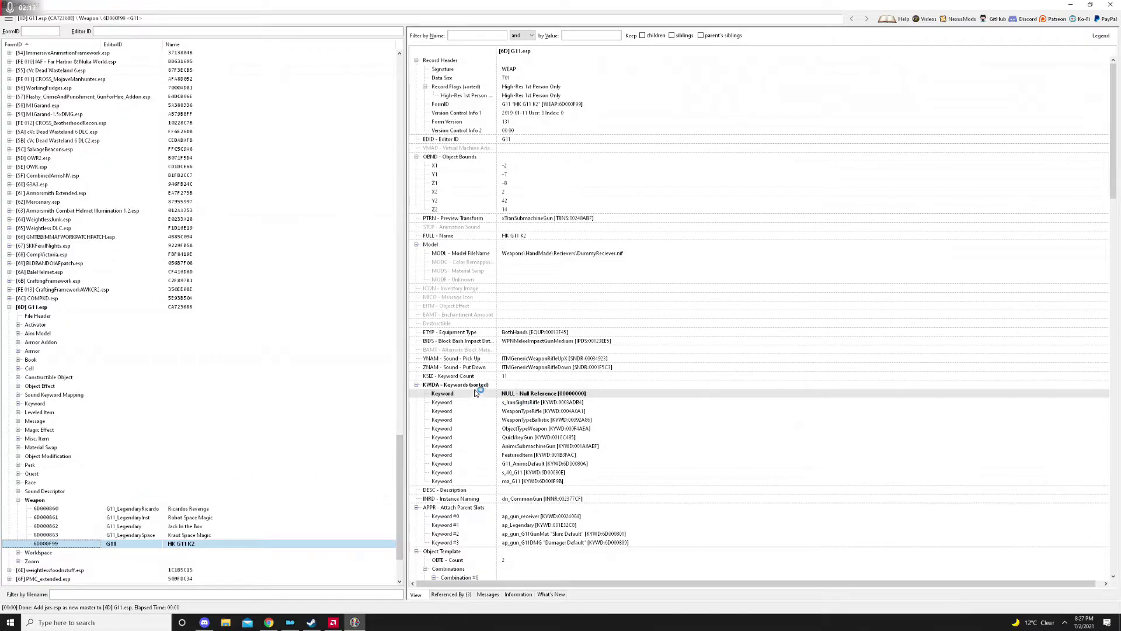
double_click(545, 395)
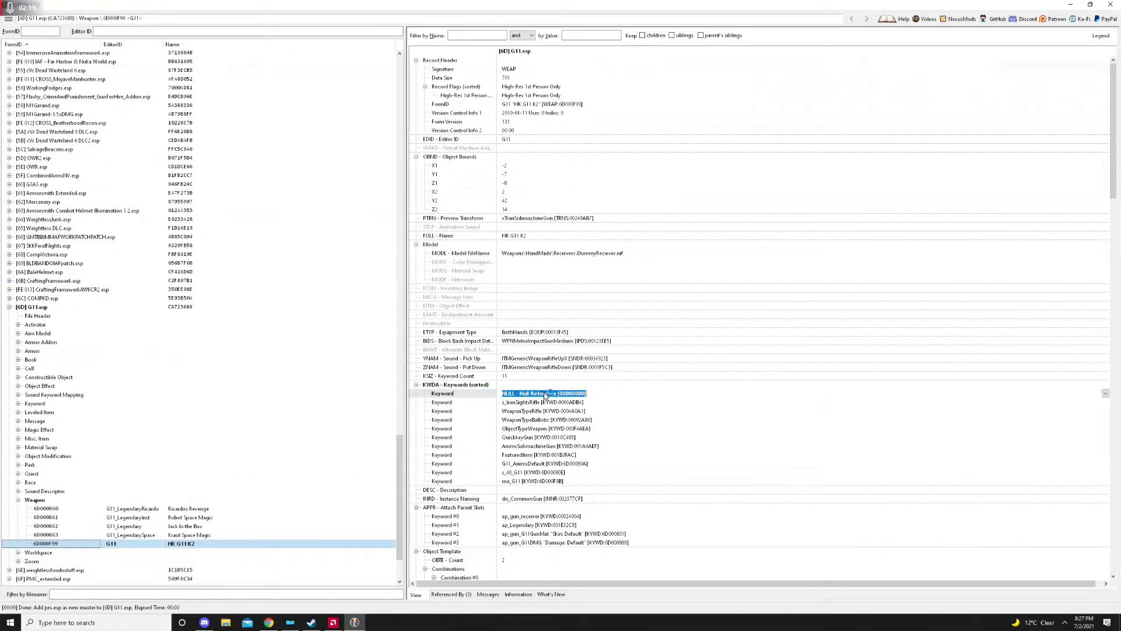
type("JSRS")
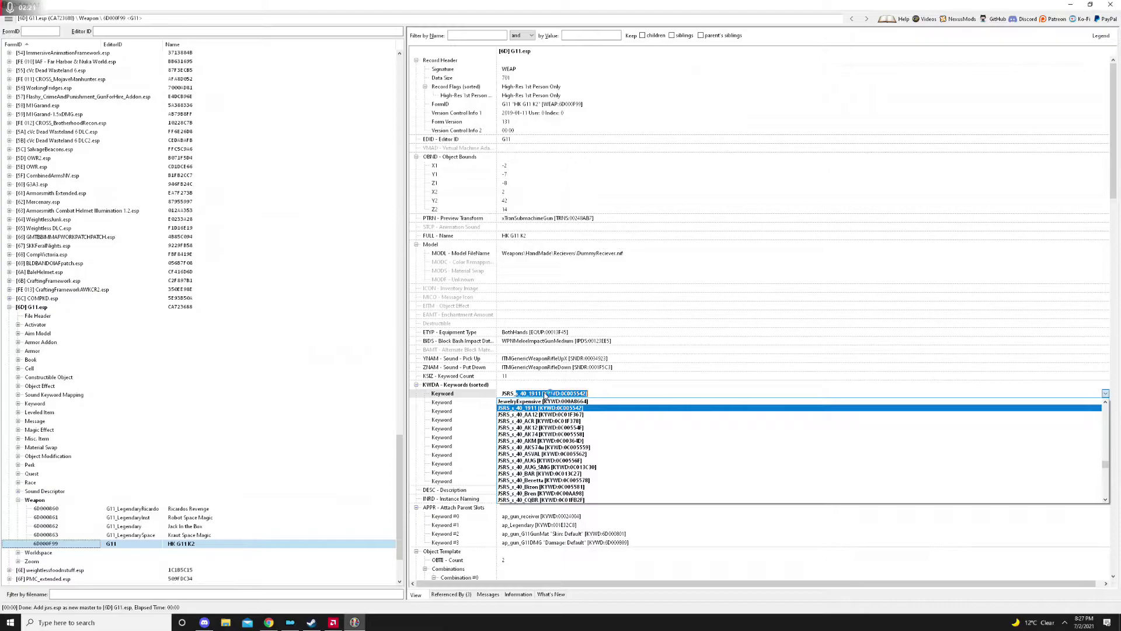
type("_S_40")
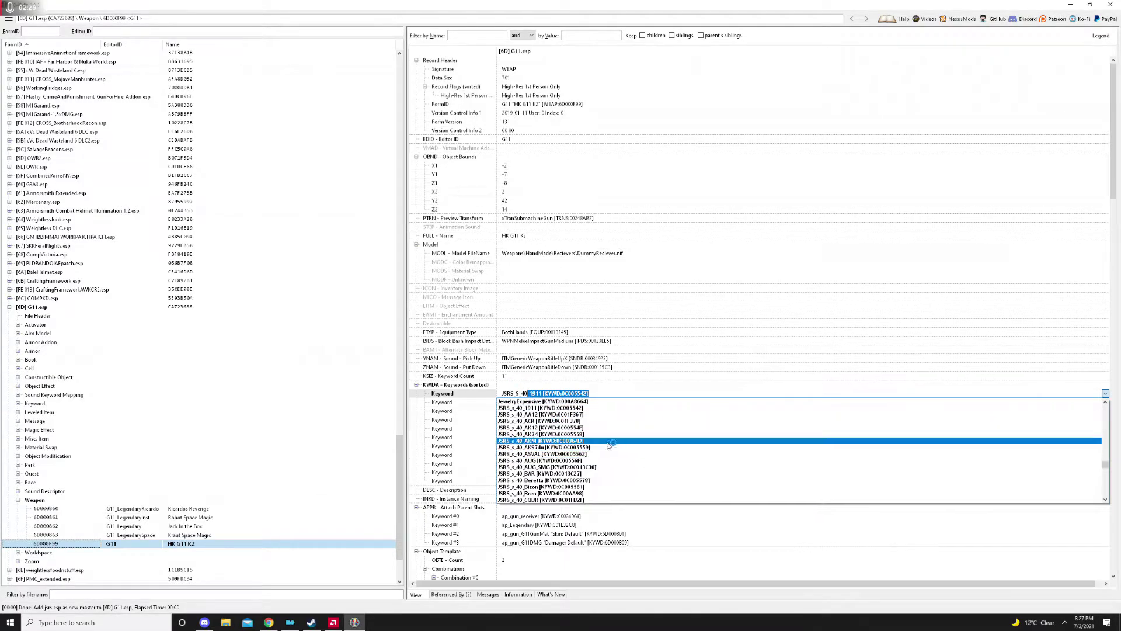
scroll(619, 464, "down", 4)
scroll(622, 470, "down", 8)
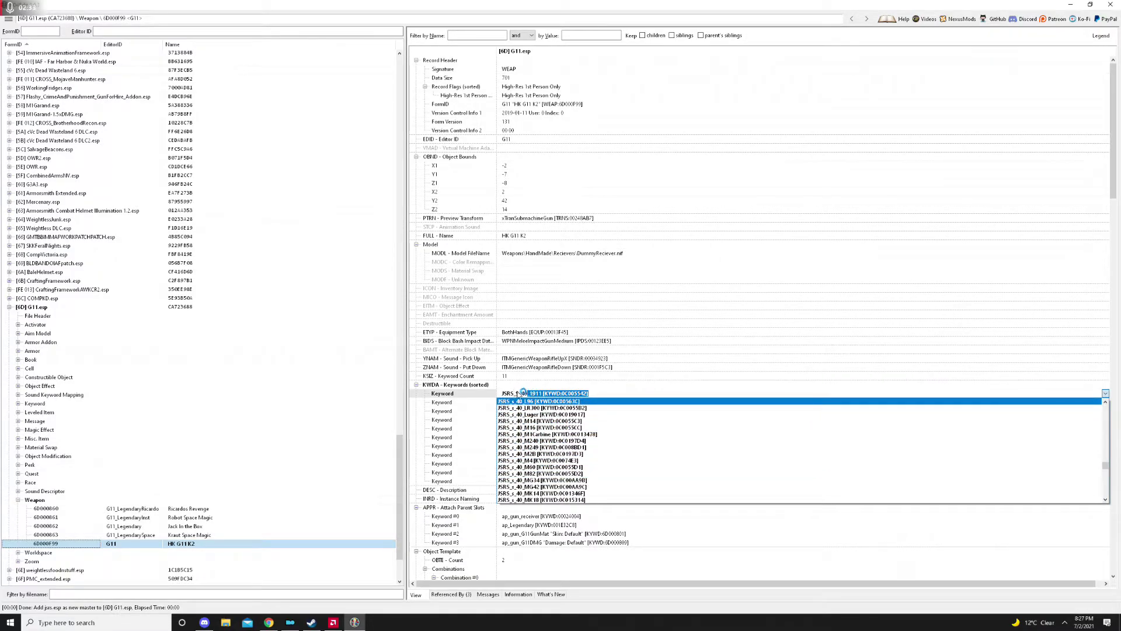
scroll(578, 473, "down", 3)
scroll(578, 473, "down", 2)
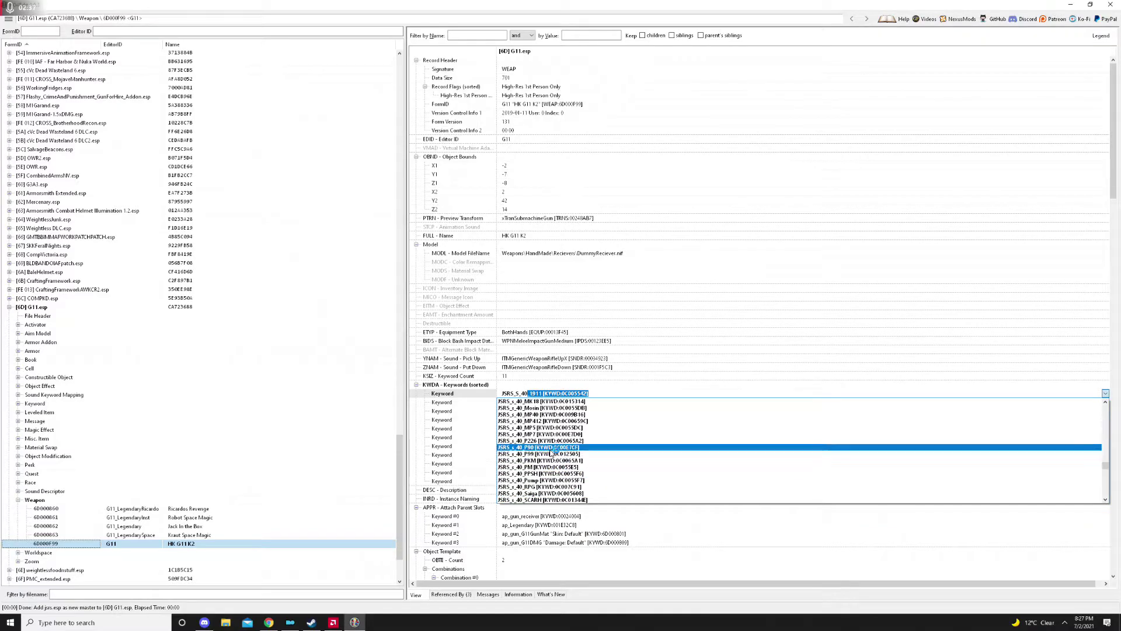
left_click(554, 447)
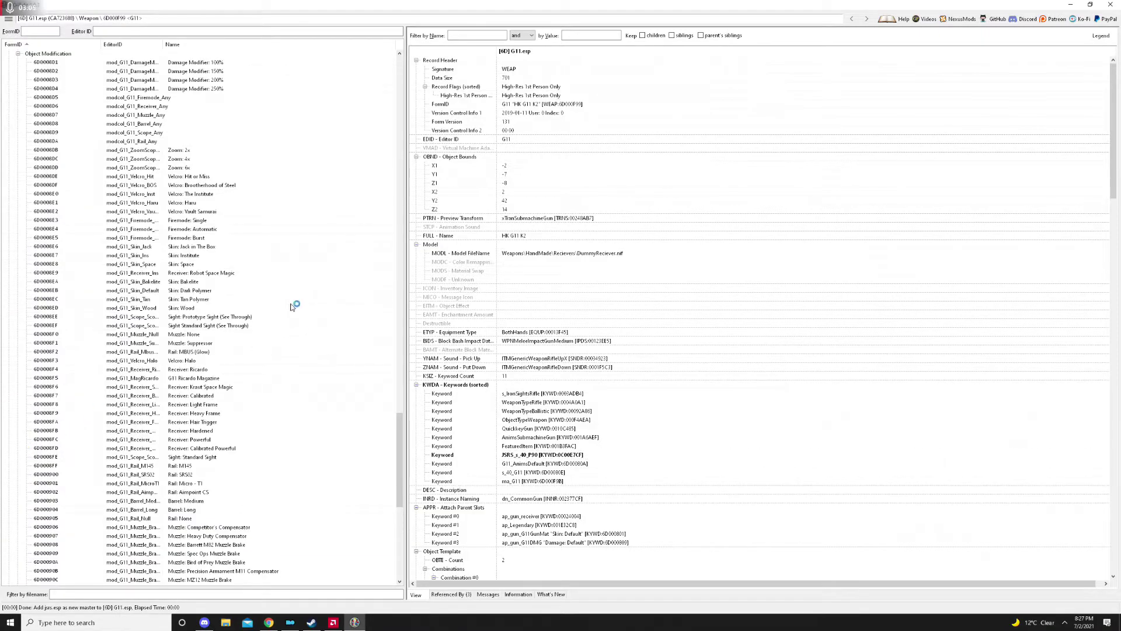
Examine the keyword properties of the Muzzle: Suppressor and Muzzle: None object modifications, including the s_20_Silenced entry
left_click(238, 343)
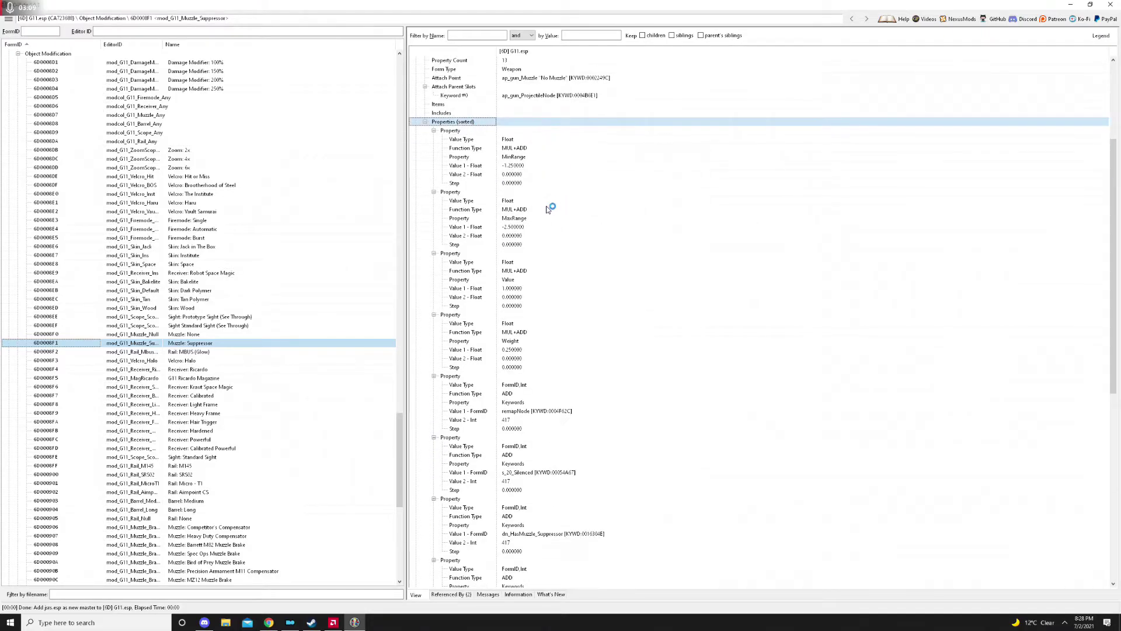
scroll(549, 209, "down", 3)
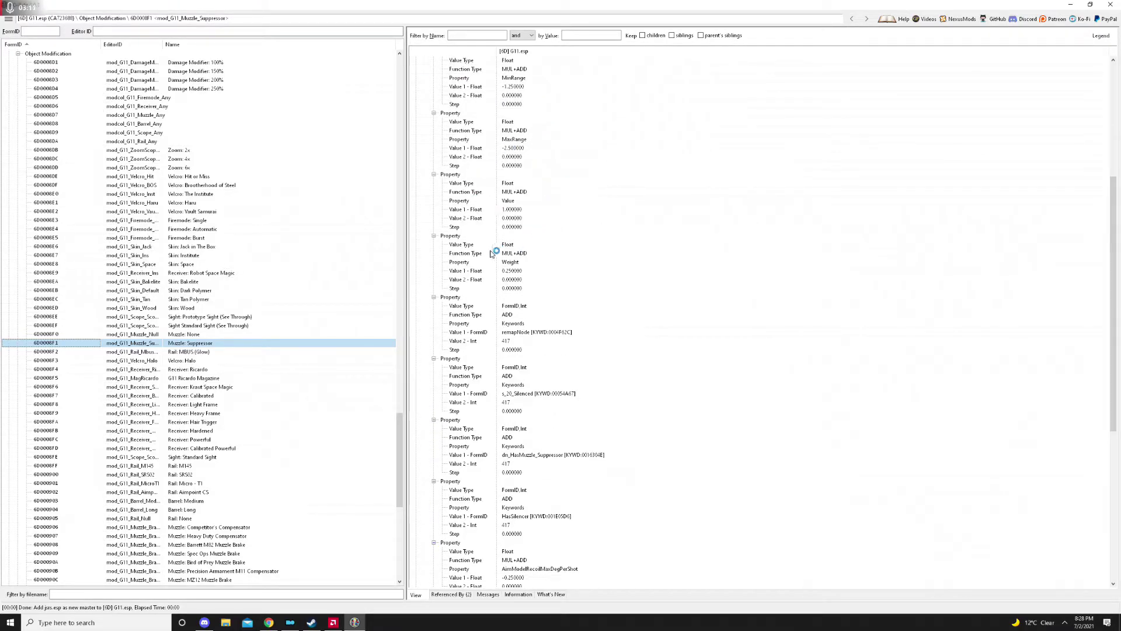
scroll(555, 287, "down", 1)
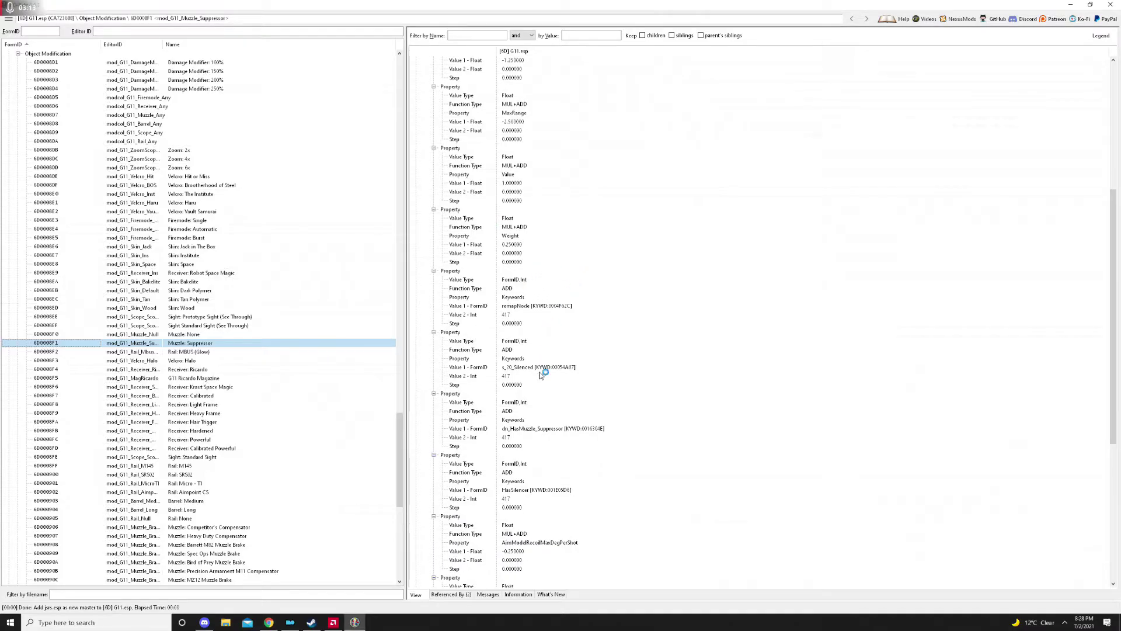
left_click(538, 342)
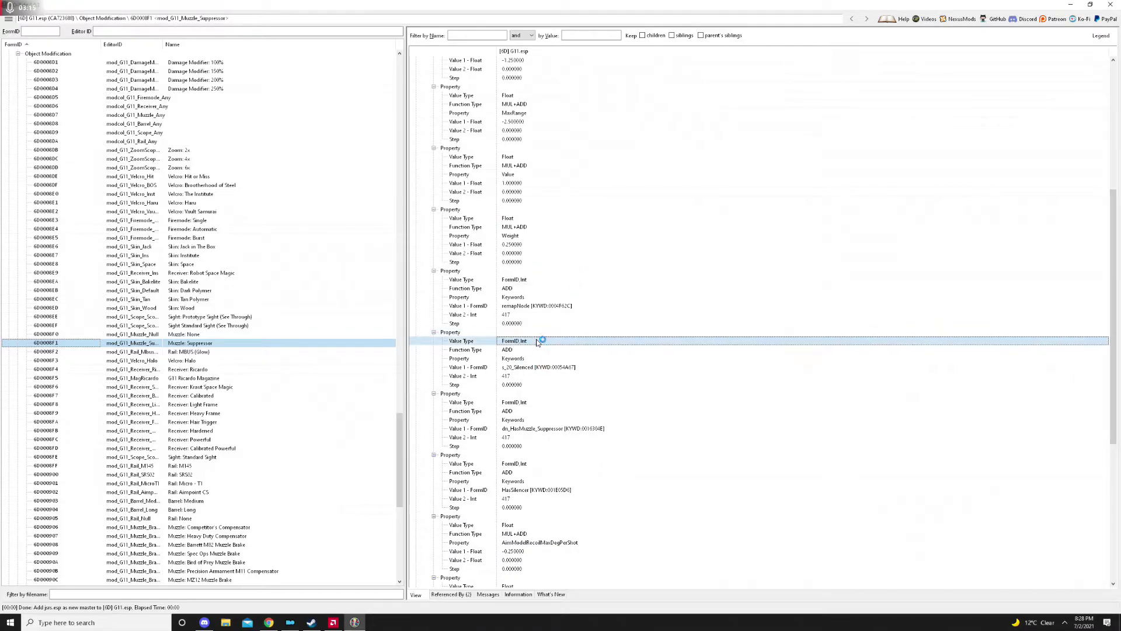
key("Down")
key("Down")
key("Down")
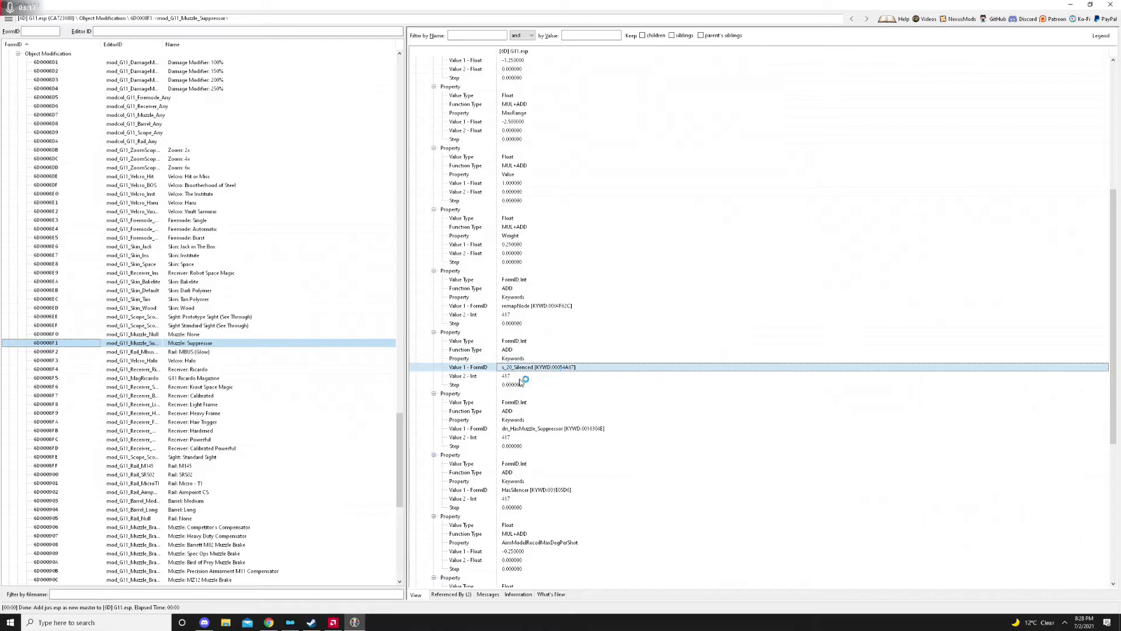
left_click(526, 332)
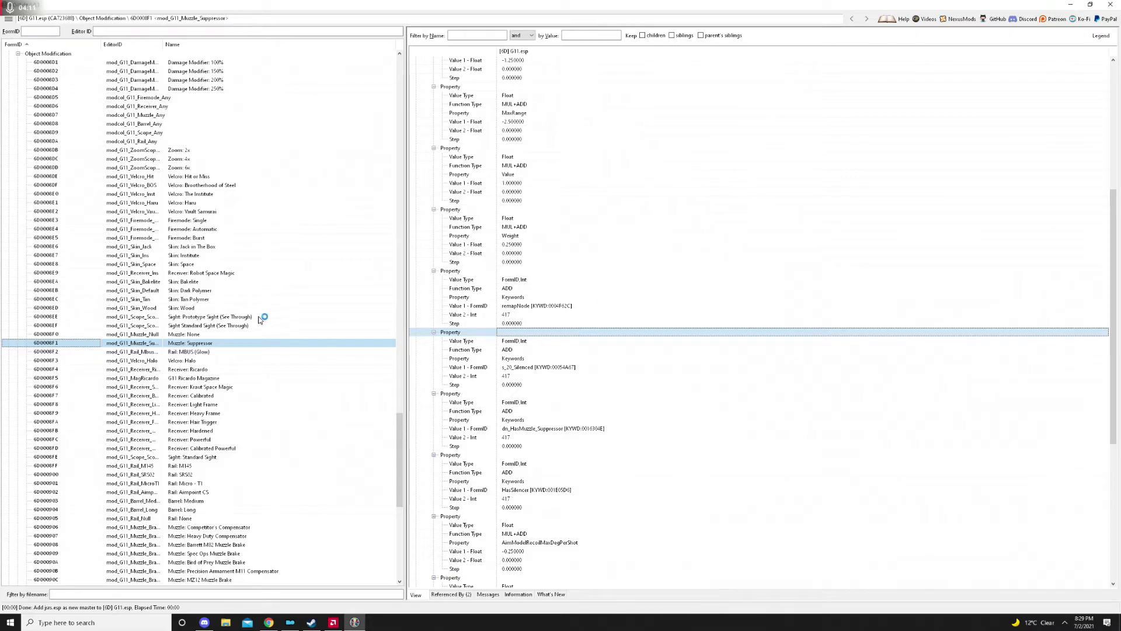
left_click(243, 335)
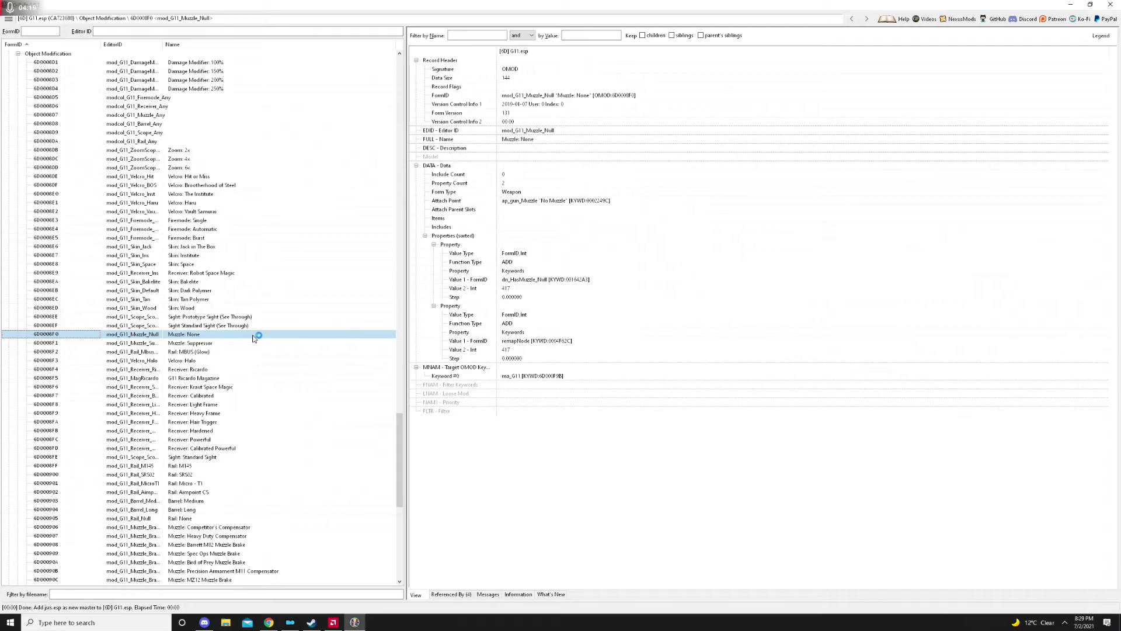
Open the Receiver: Ricardo object modification of G11.esp and add a new entry to its properties
scroll(256, 338, "down", 3)
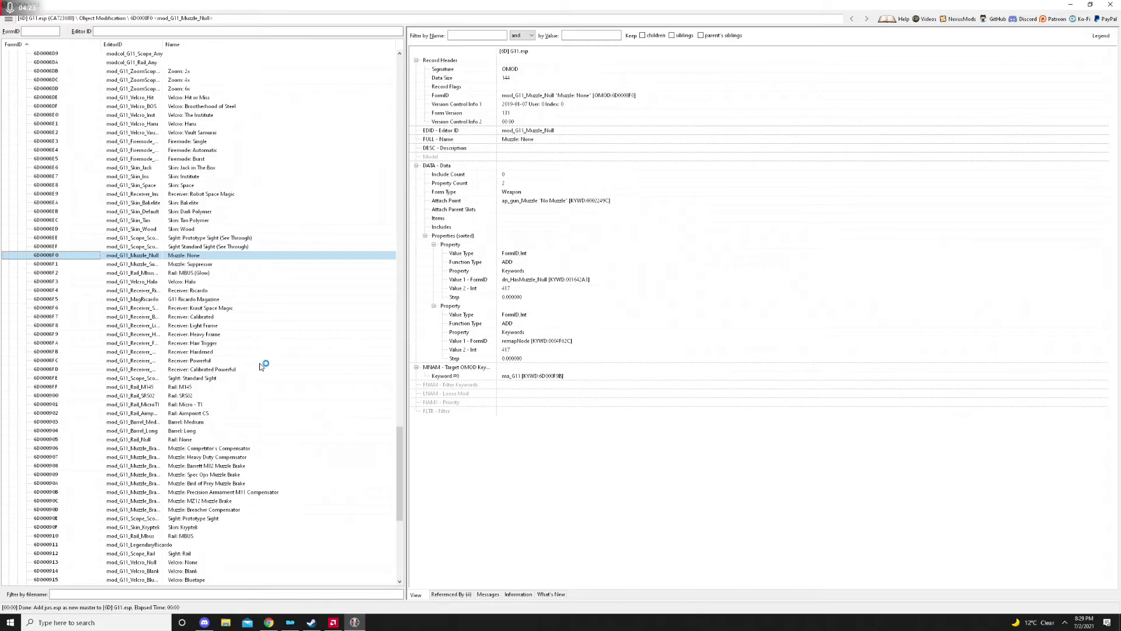
scroll(260, 338, "up", 2)
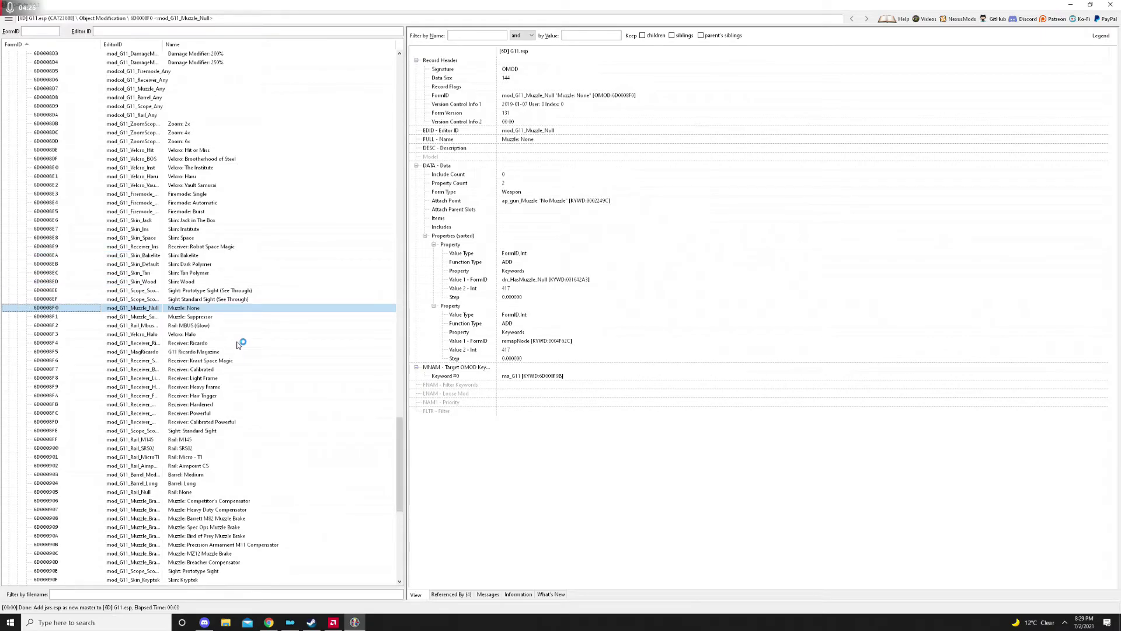
left_click(237, 344)
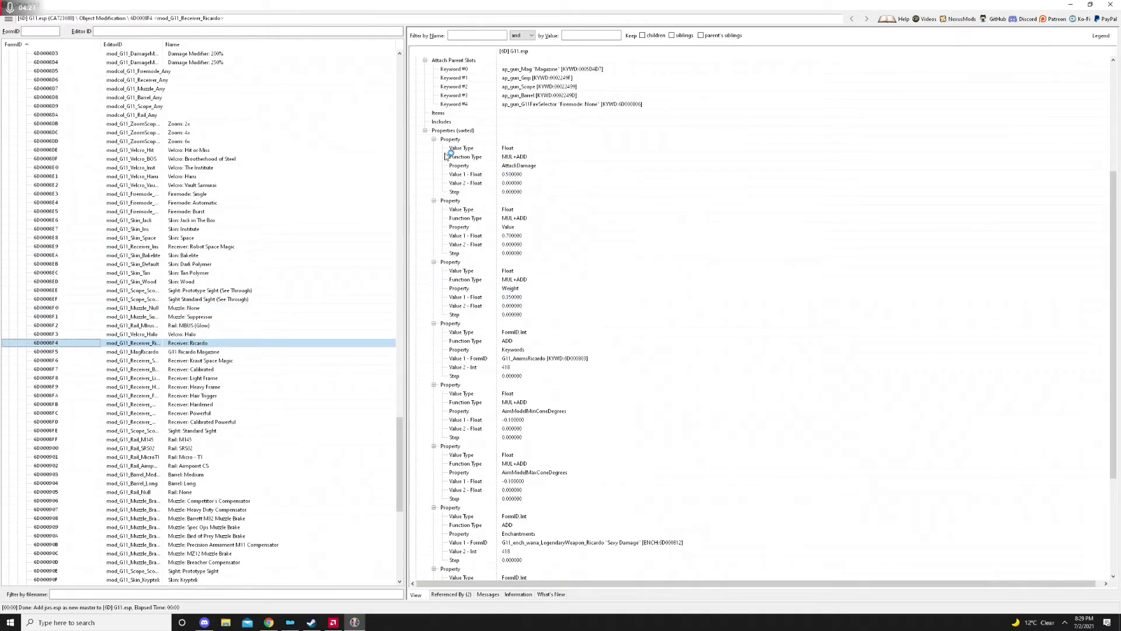
right_click(515, 133)
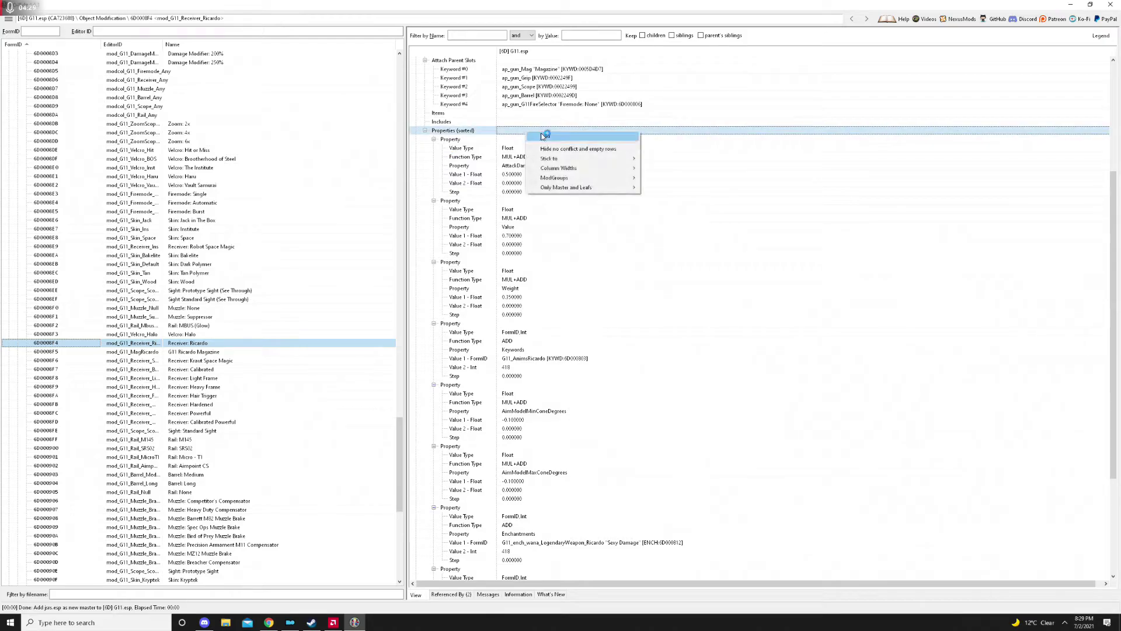
left_click(541, 134)
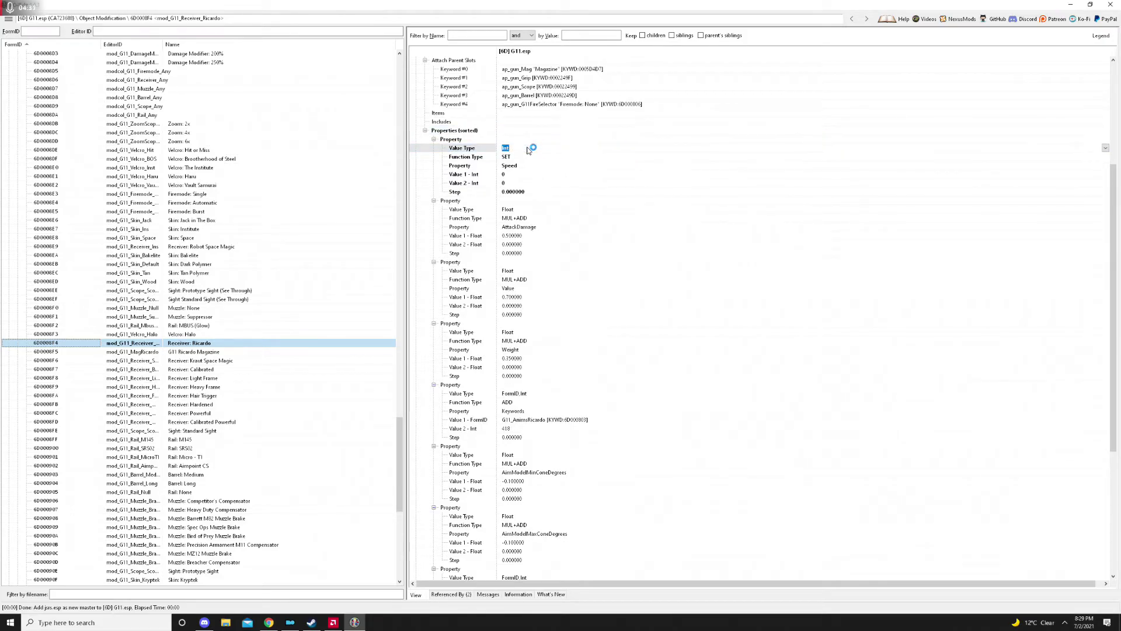
Set the new property's value type to FormID,Int, its function type to ADD and its property to Keywords
type("FORMID,Floa")
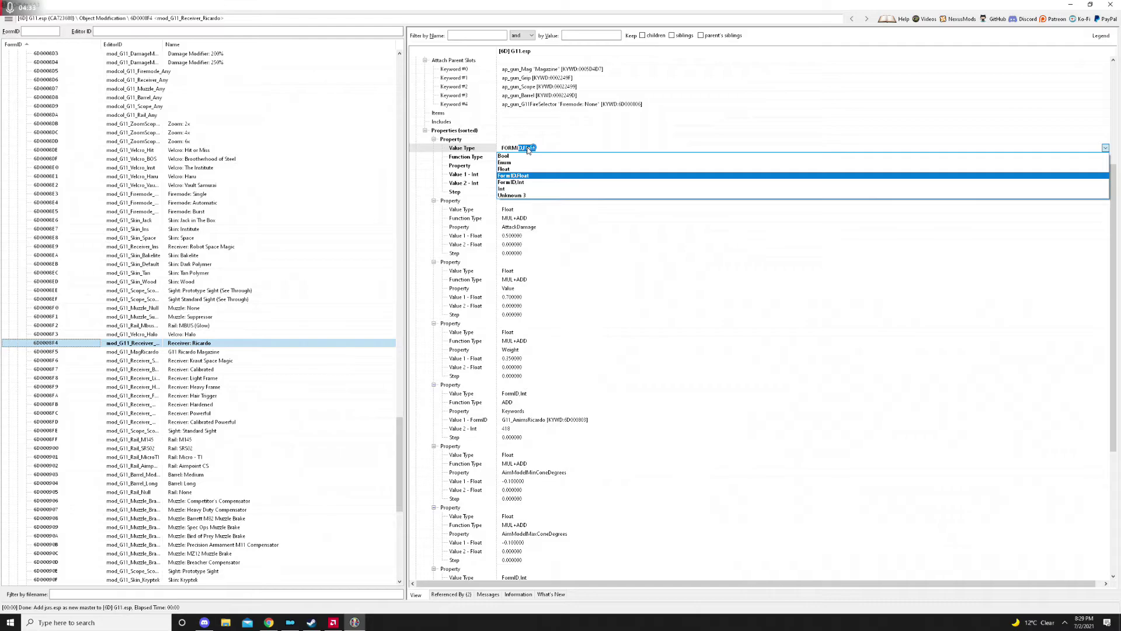
key("Down")
key("Return")
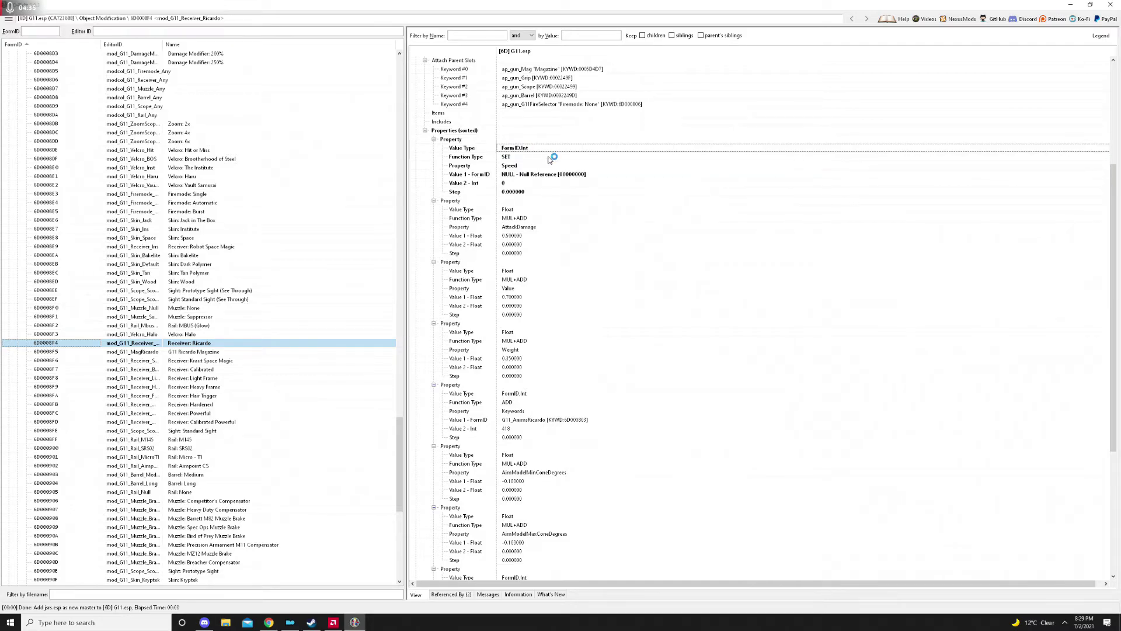
left_click(552, 158)
type("ADD")
key("Return")
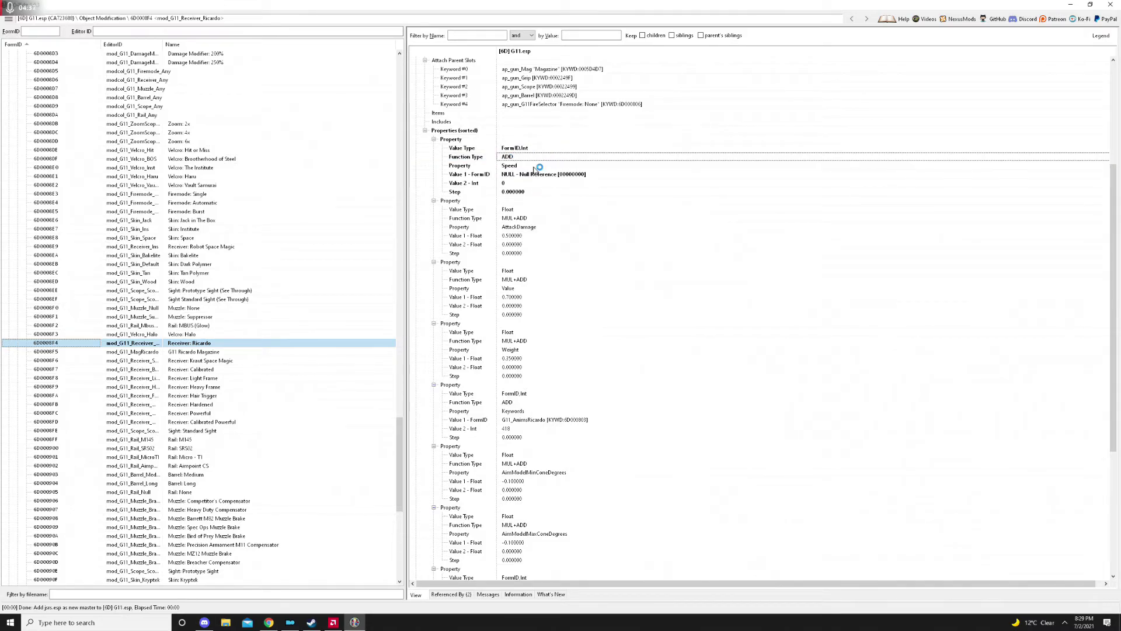
left_click(534, 167)
type("keywor")
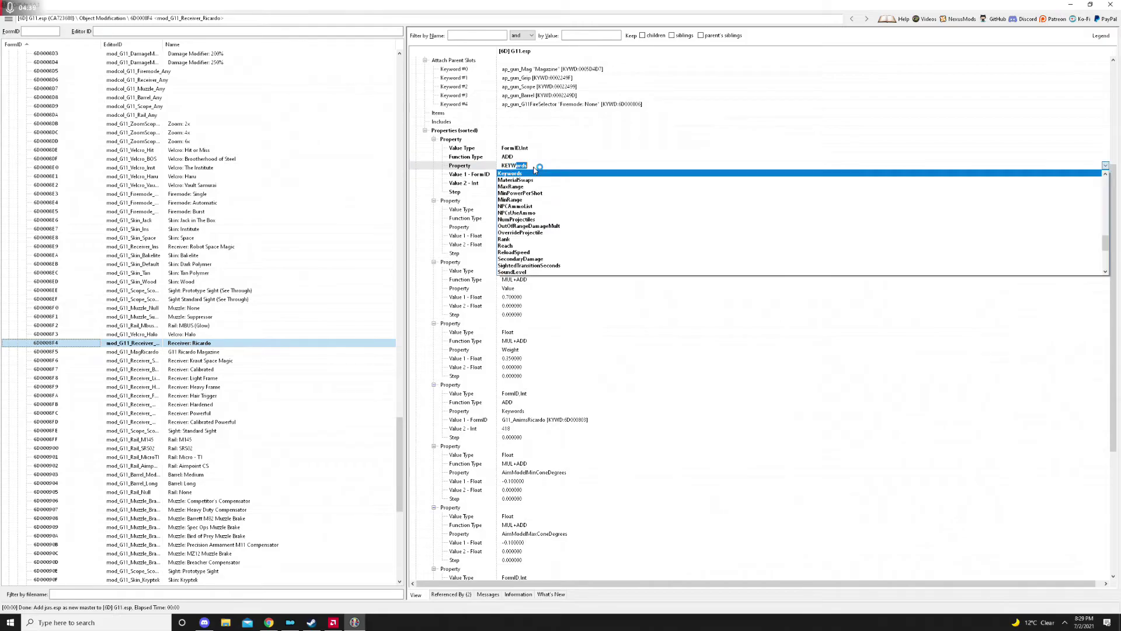
key("Return")
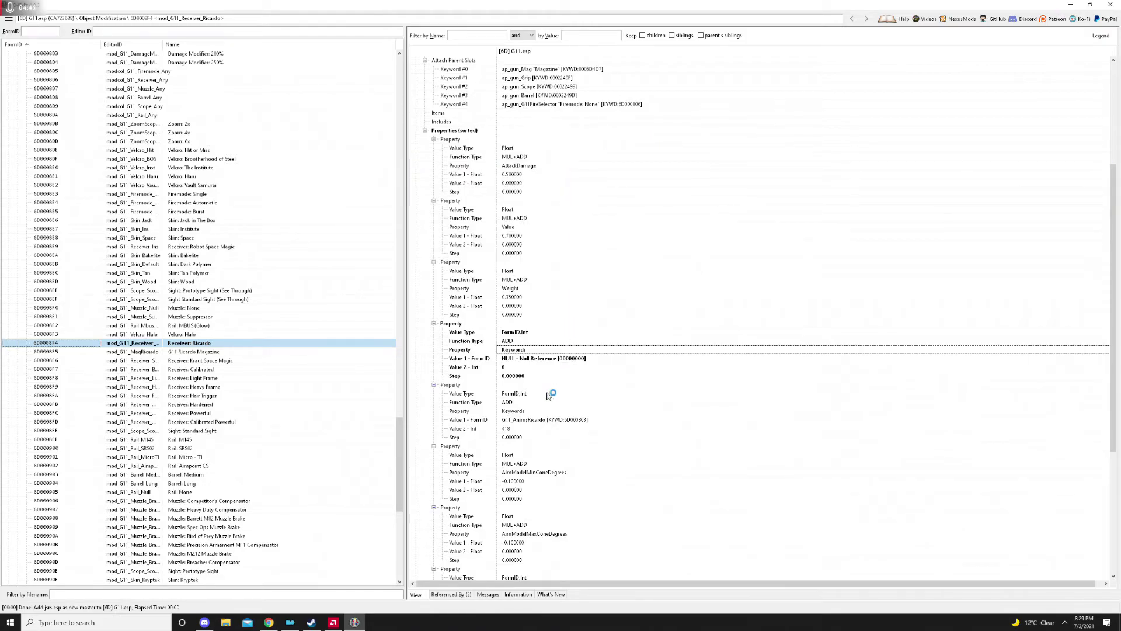
Set the Value 1 FormID of the new Keywords property to JSRS_SVT40_MD
left_click(527, 359)
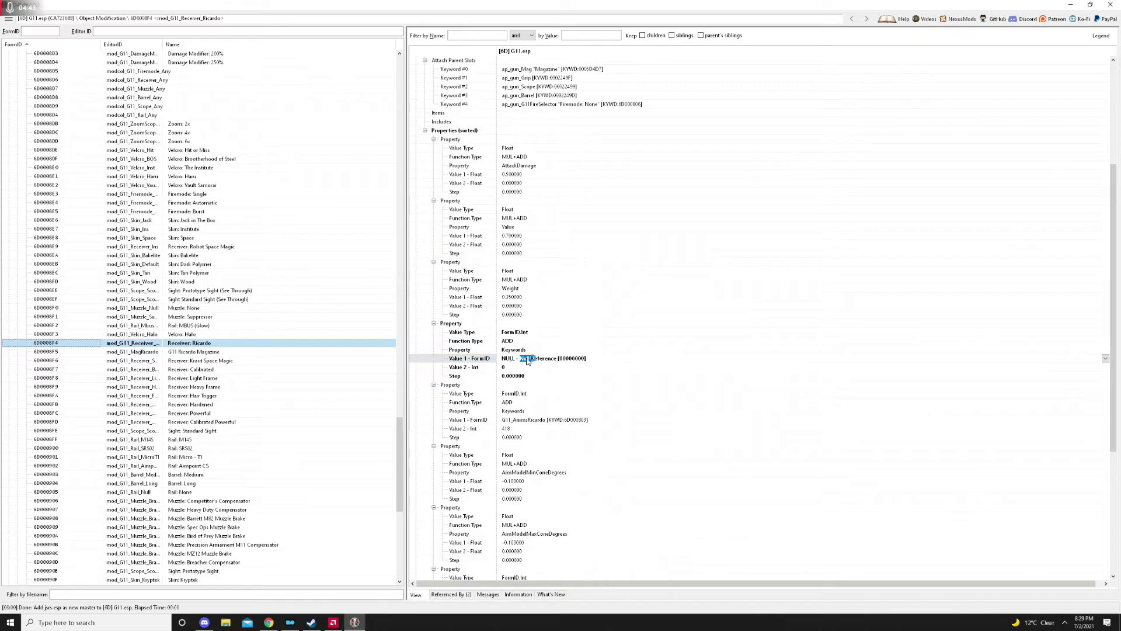
type("k")
key("BackSpace")
type("jsrs_s_40_1911 [KYWD:0C005542")
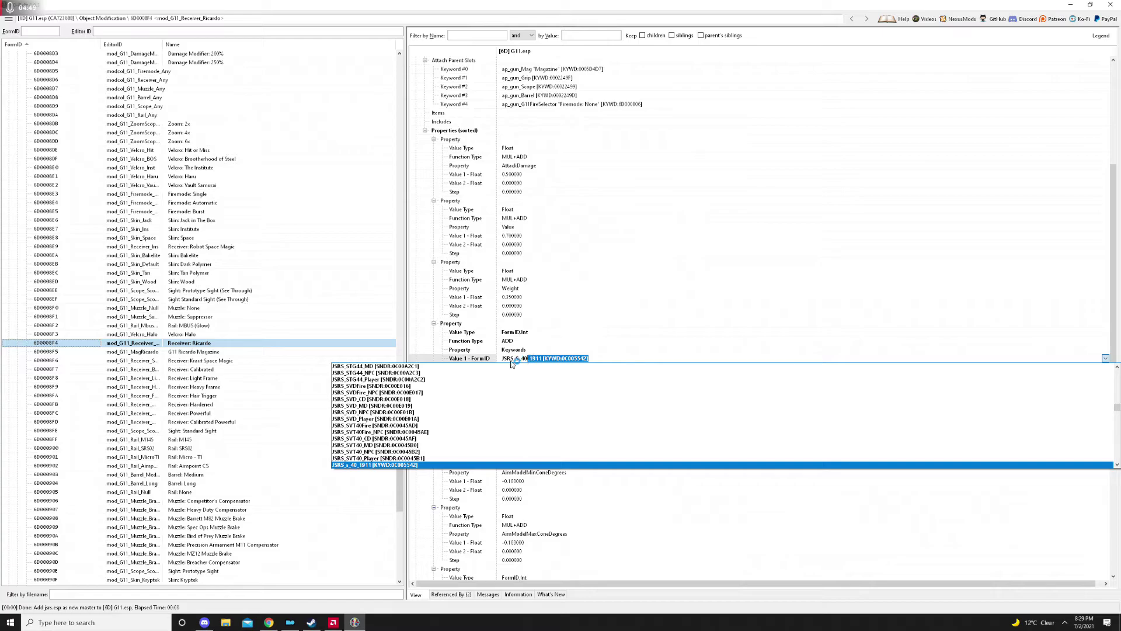
left_click(467, 446)
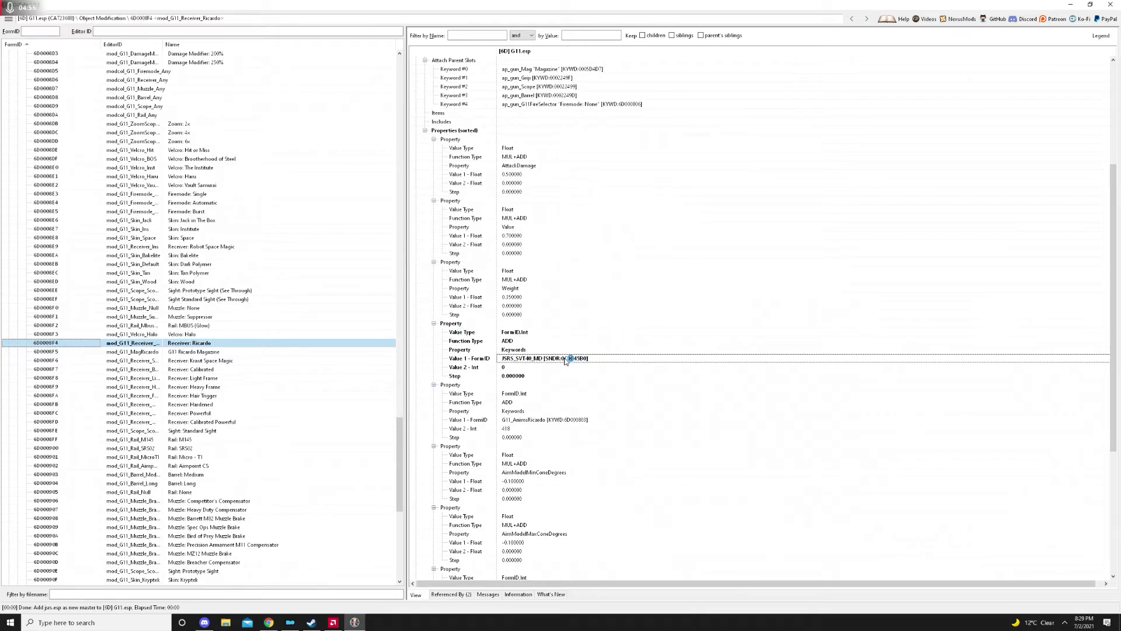
left_click(566, 359)
left_click(624, 342)
left_click(584, 359)
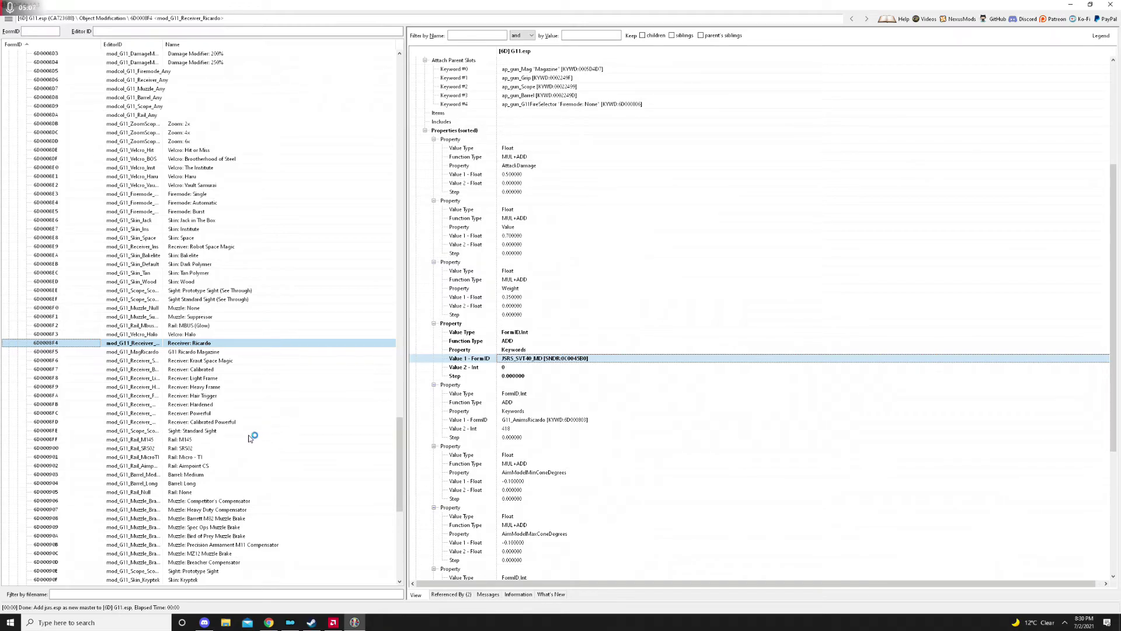
Look through the remaining G11 object modifications, including the Velcro: Blank and Velcro: Bluetape records
scroll(252, 439, "down", 3)
scroll(240, 422, "down", 2)
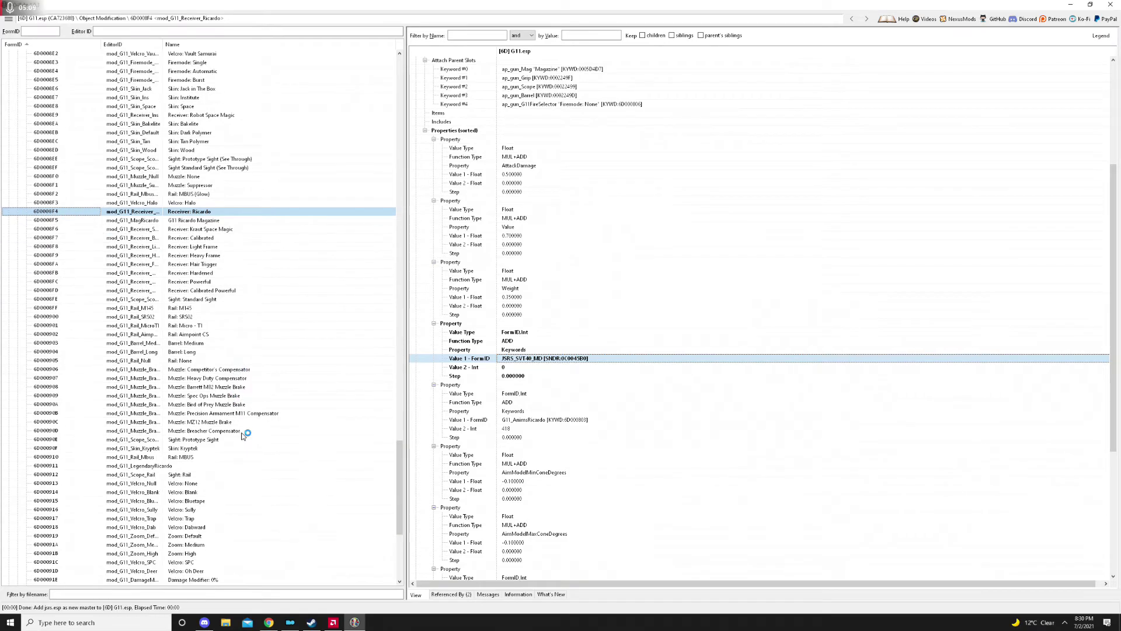
scroll(236, 435, "down", 2)
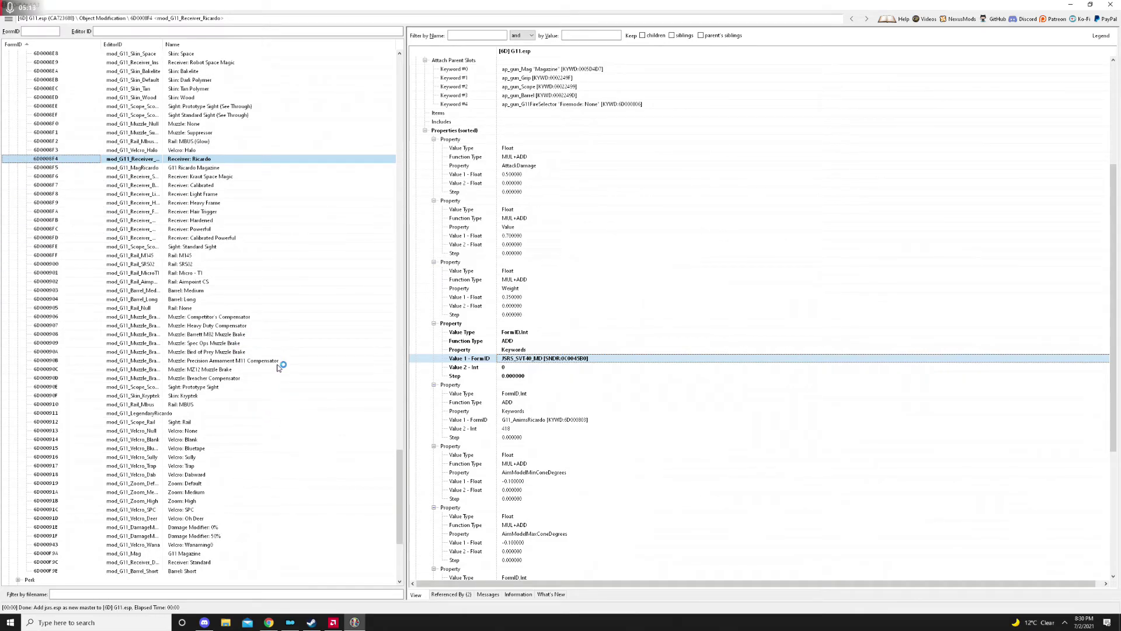
scroll(304, 412, "down", 2)
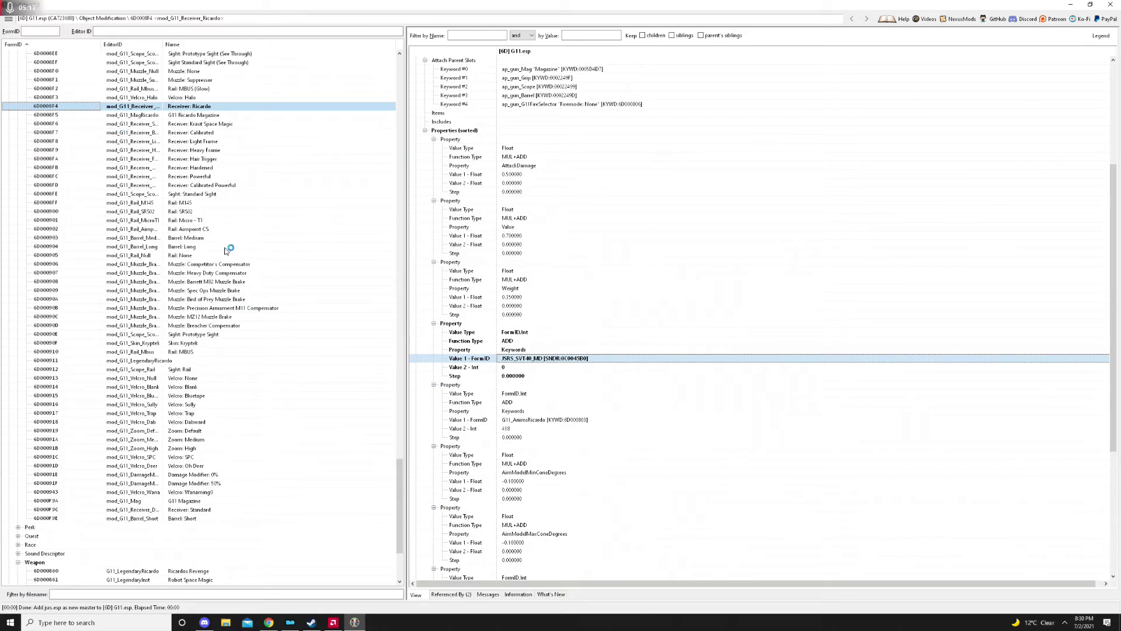
left_click(578, 324)
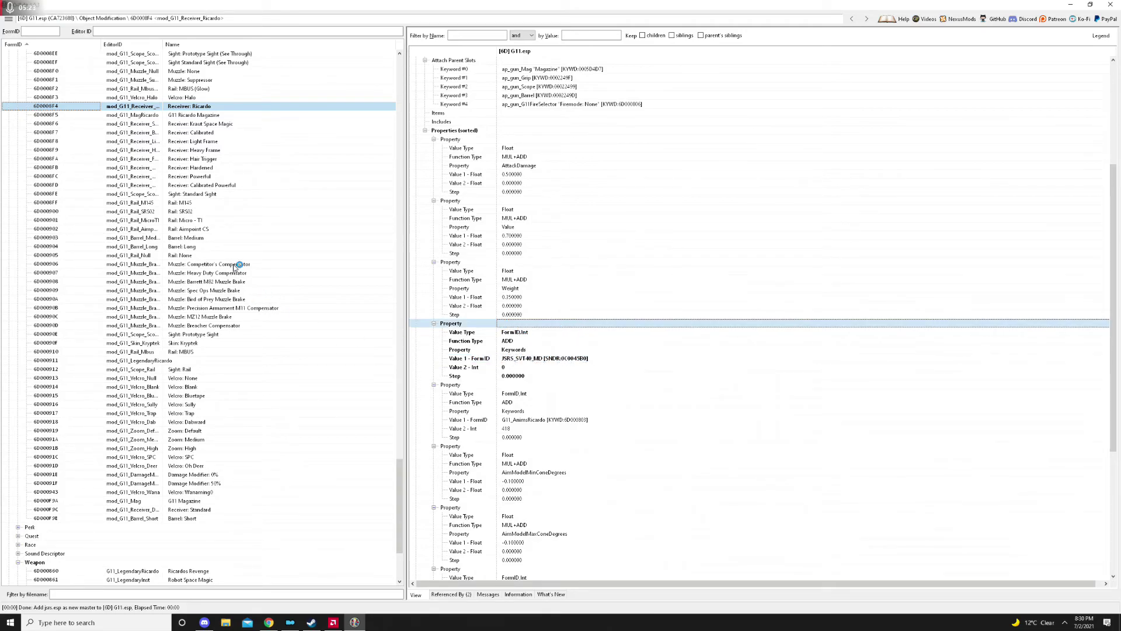
left_click(196, 387)
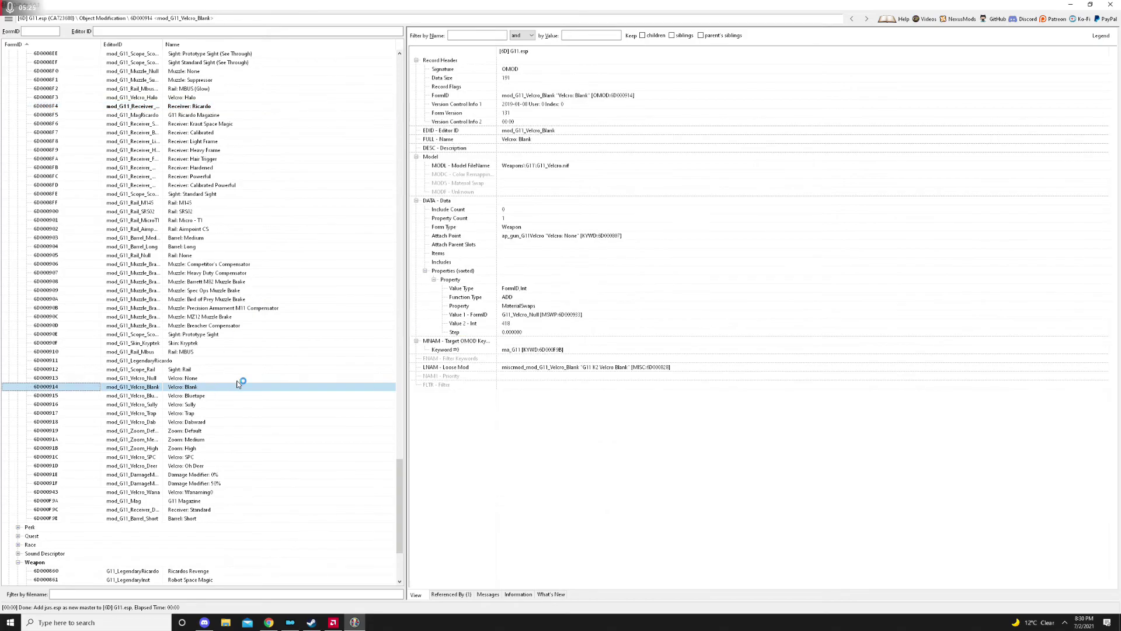
left_click(250, 396)
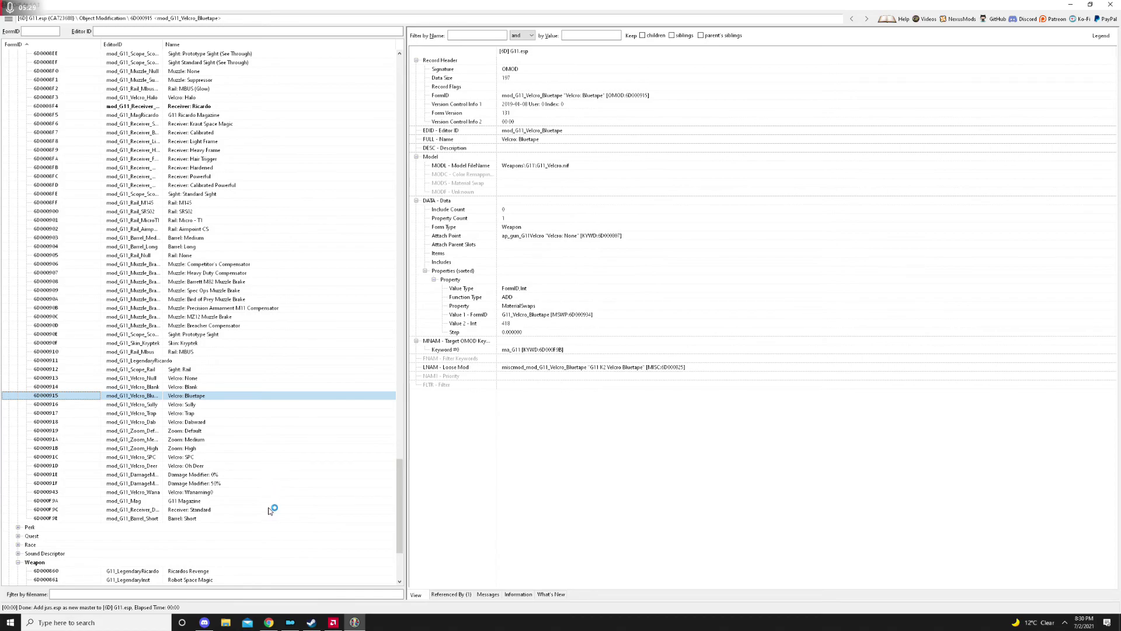
scroll(272, 469, "up", 18)
scroll(242, 470, "up", 3)
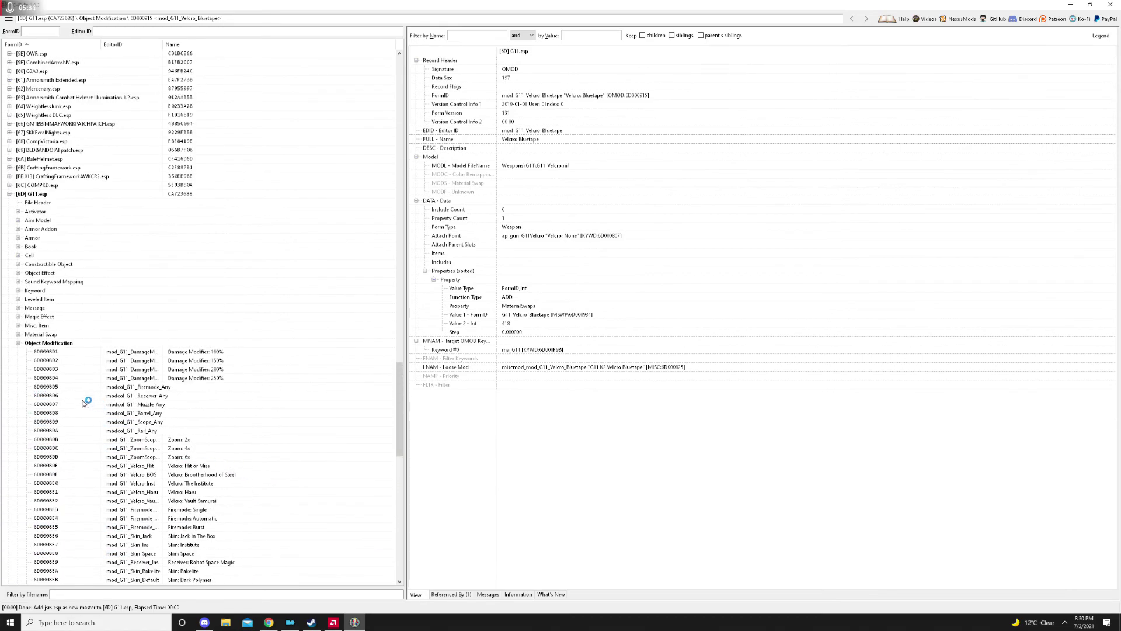